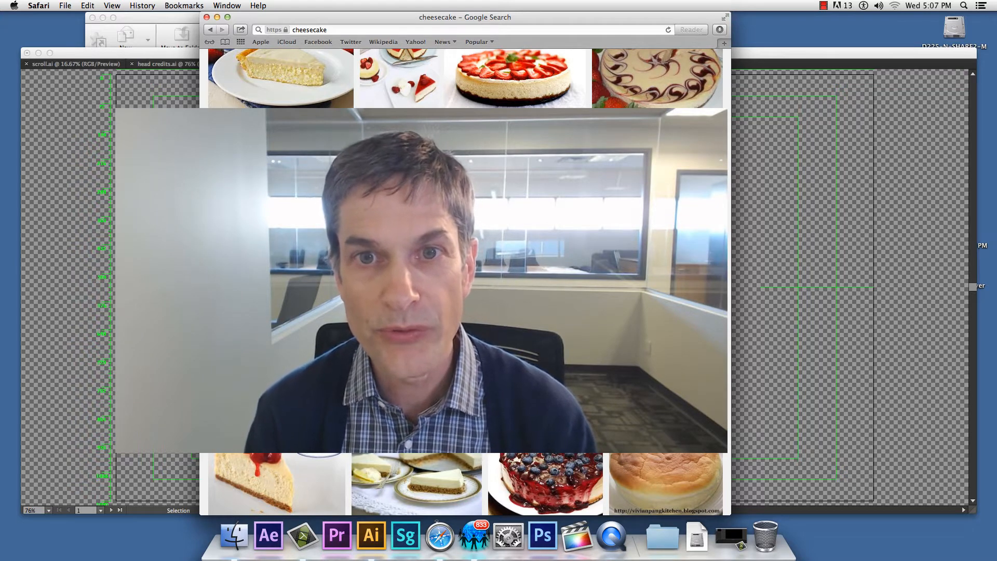
# Move the browser window aside, switch to Illustrator and open the recent file head credits.ai
pyautogui.scroll(2, 465, 280)
pyautogui.moveTo(230, 18); pyautogui.dragTo(406, 19)
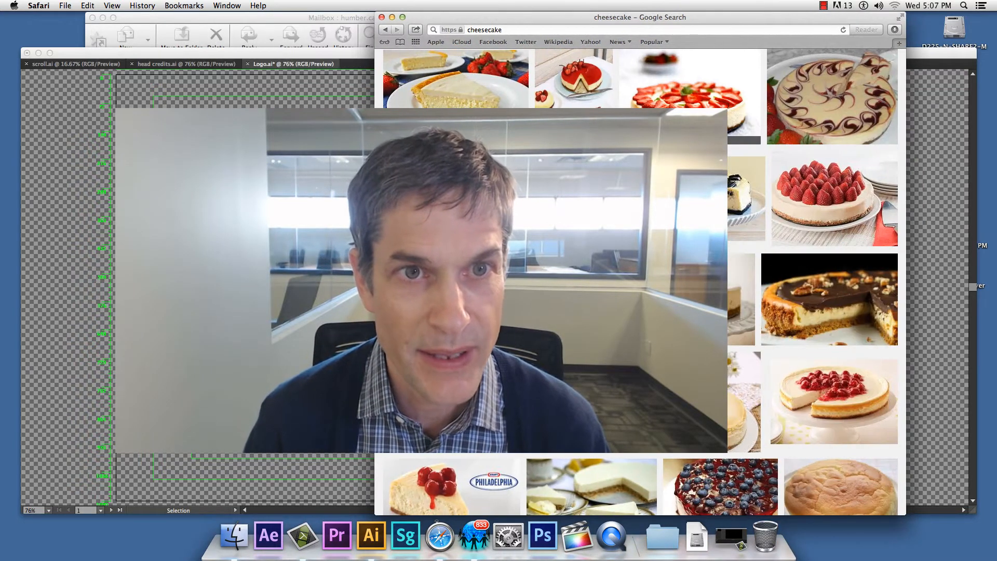
pyautogui.click(311, 53)
pyautogui.click(83, 6)
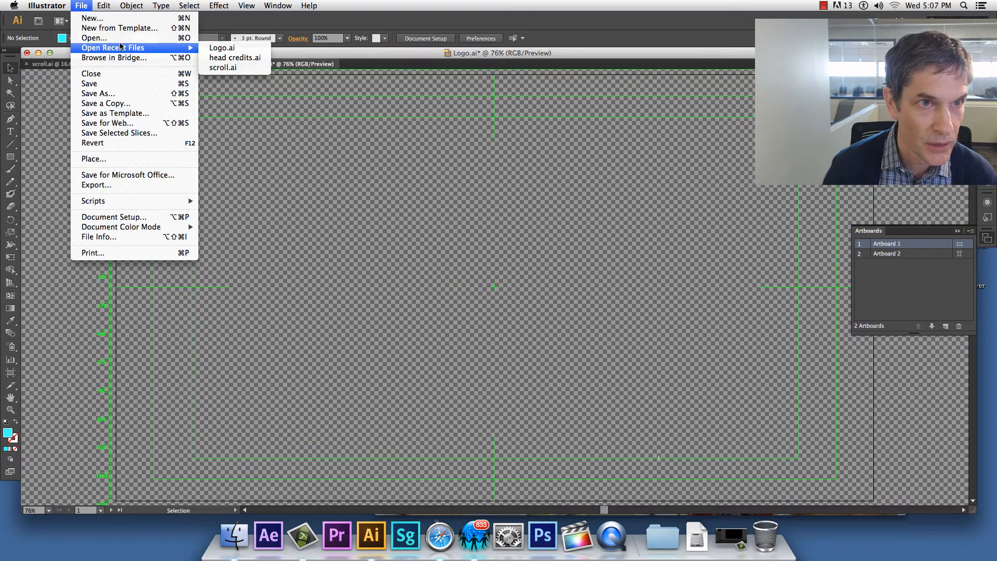
pyautogui.moveTo(121, 48)
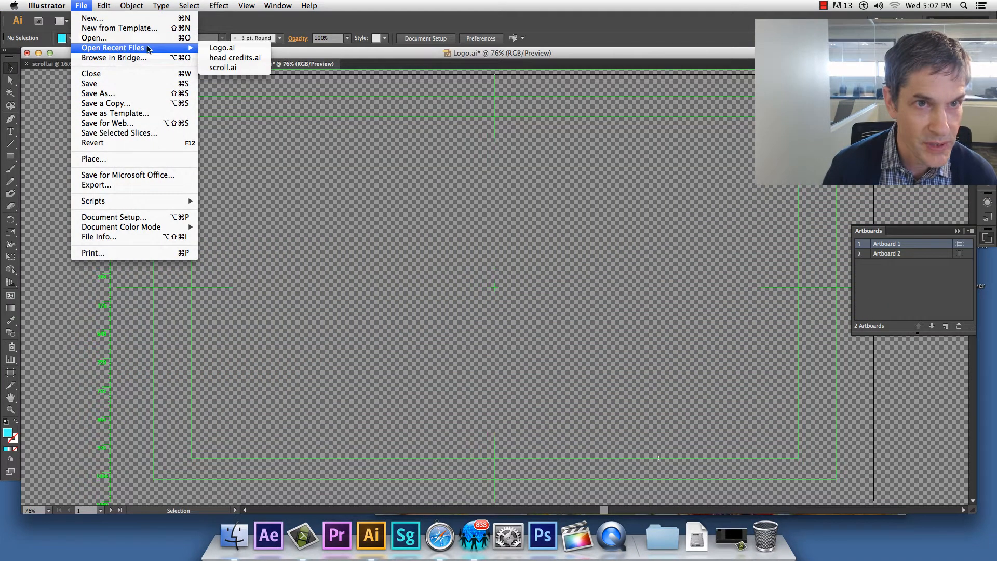
pyautogui.click(232, 57)
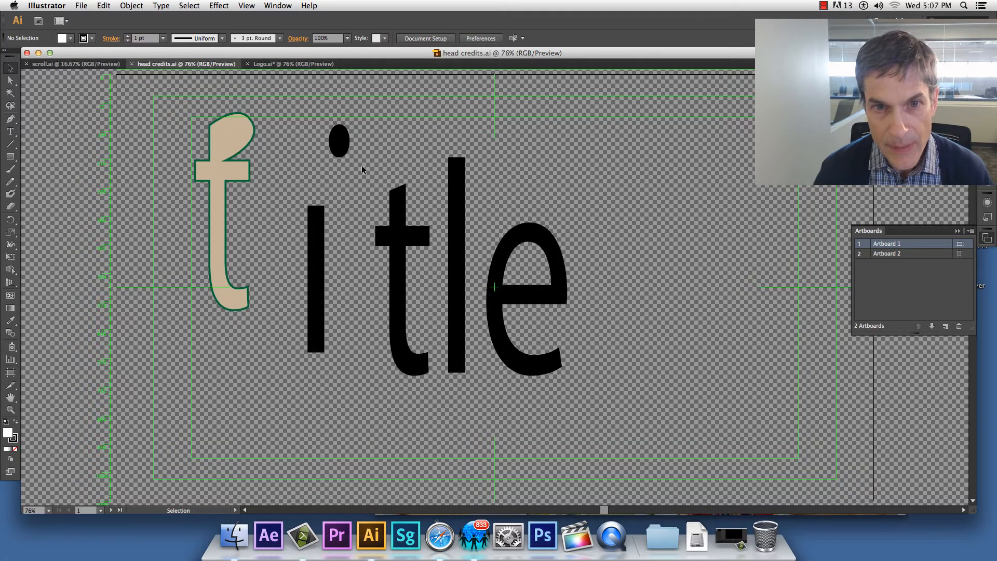
# Select the letter shapes of the title one after another to check how they are separated, and deselect them
pyautogui.click(339, 140)
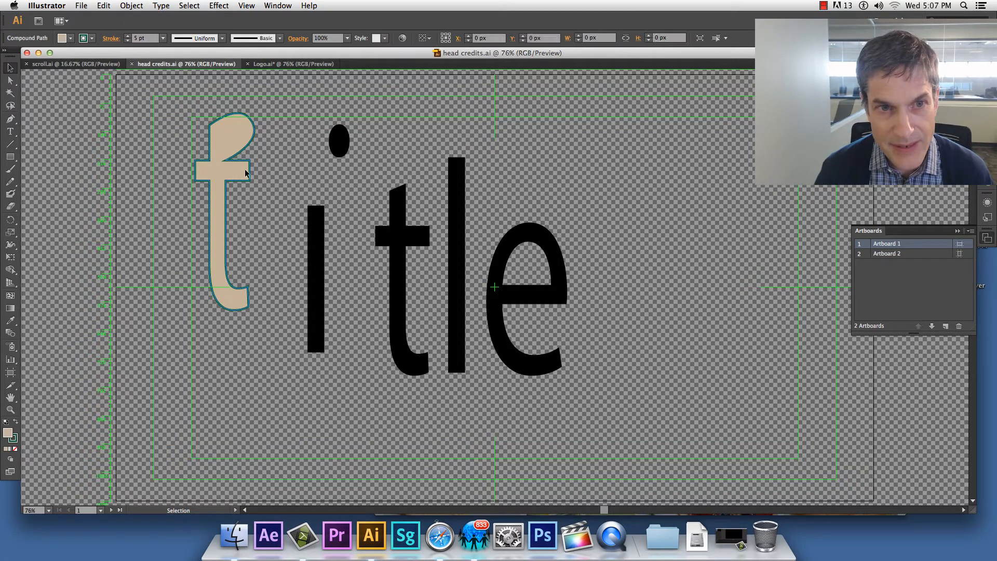
pyautogui.click(319, 224)
pyautogui.click(394, 211)
pyautogui.click(456, 212)
pyautogui.click(529, 231)
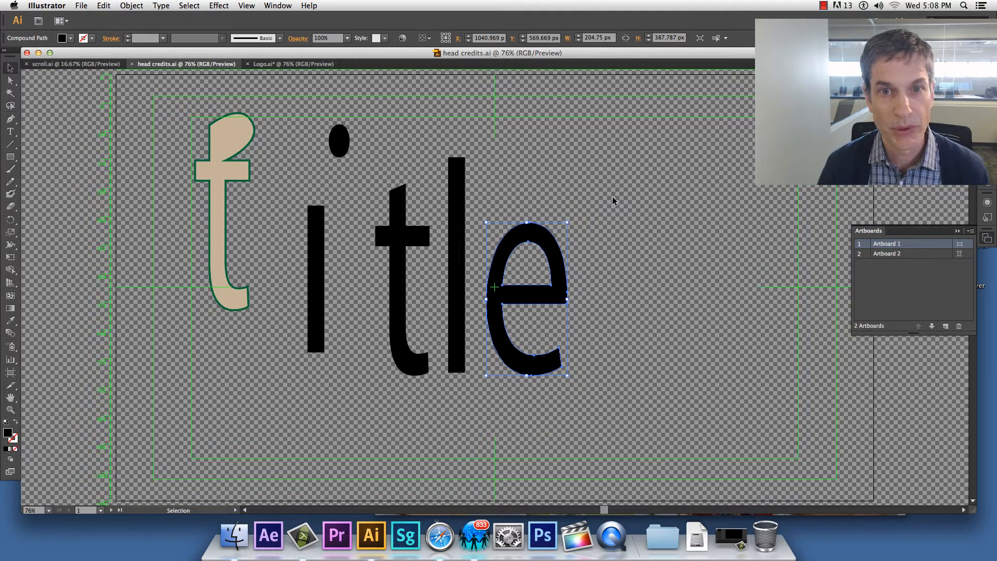
pyautogui.click(281, 174)
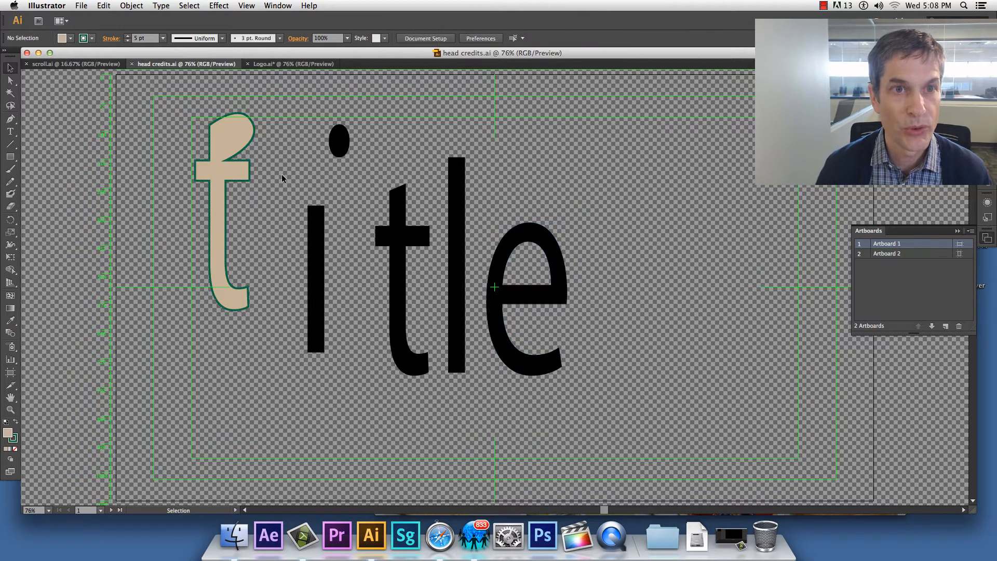
# Show the Layers panel and examine the paths contained in Layer 1
pyautogui.click(277, 5)
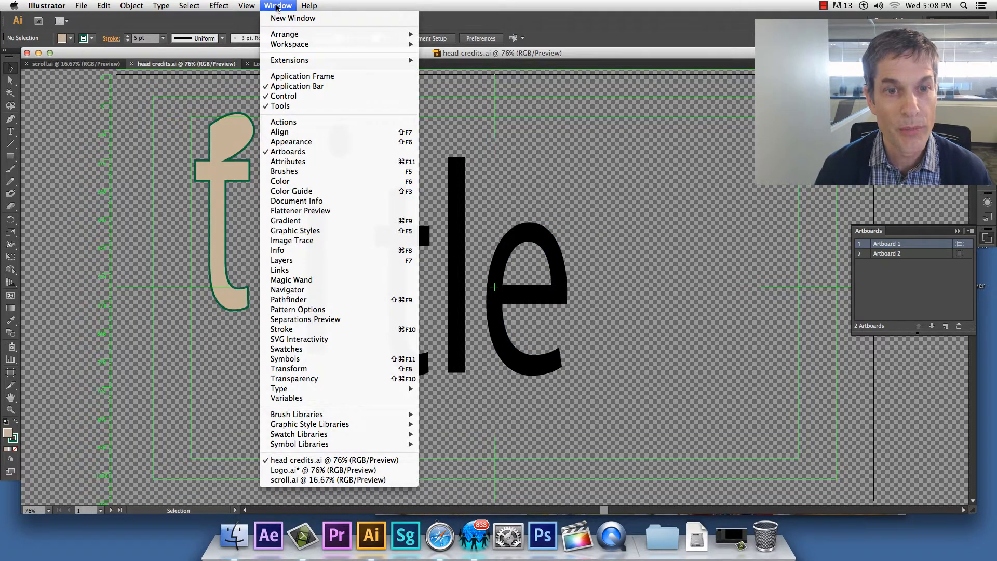
pyautogui.click(298, 261)
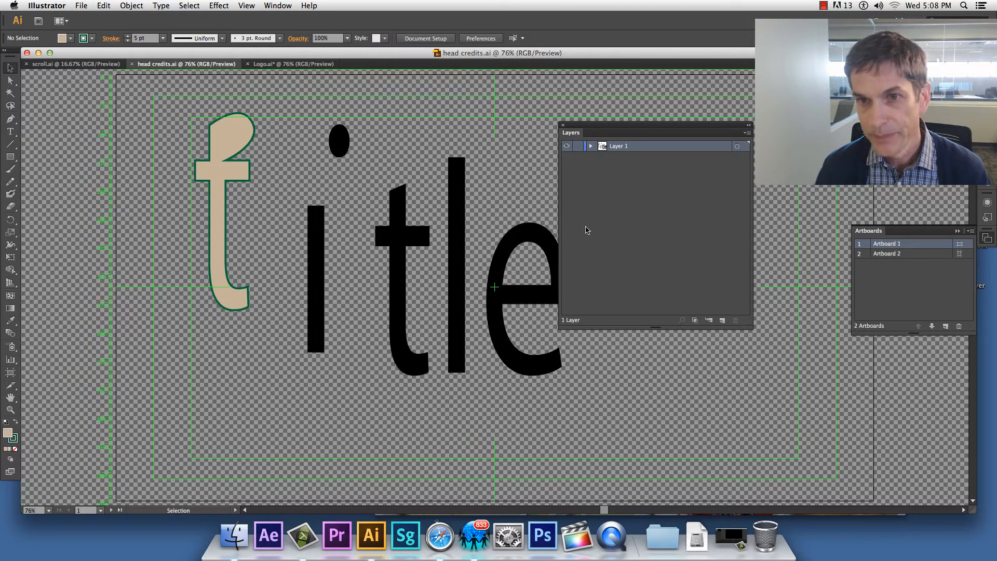
pyautogui.click(591, 147)
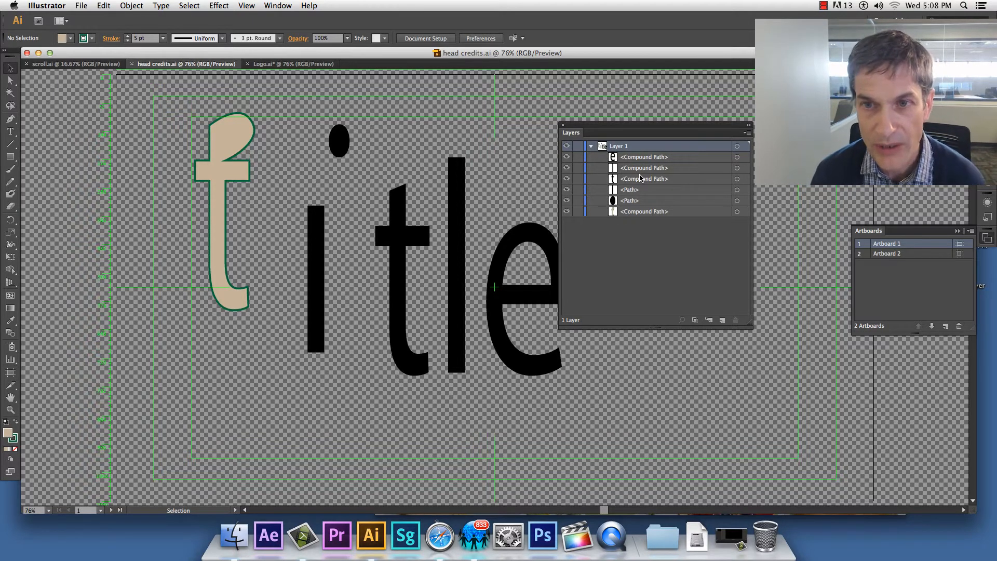
pyautogui.click(591, 147)
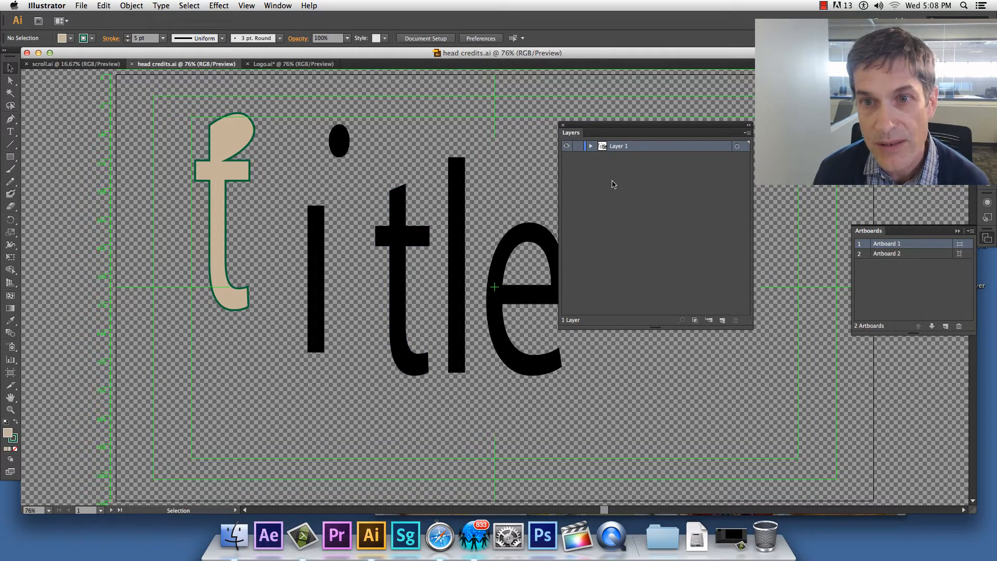
# Add four new layers above Layer 1 and delete the topmost one
pyautogui.click(721, 321)
pyautogui.click(721, 321)
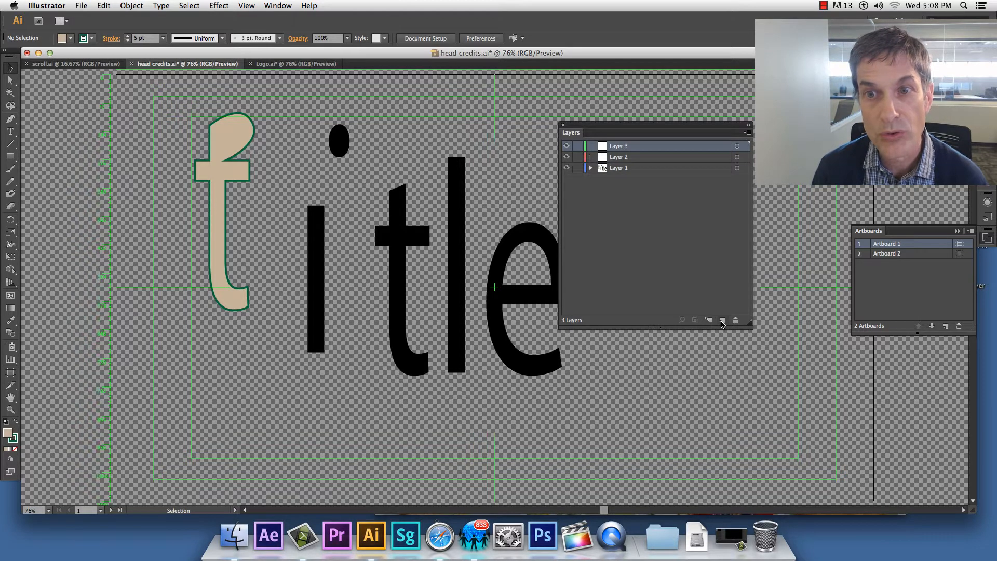
pyautogui.click(722, 321)
pyautogui.click(721, 321)
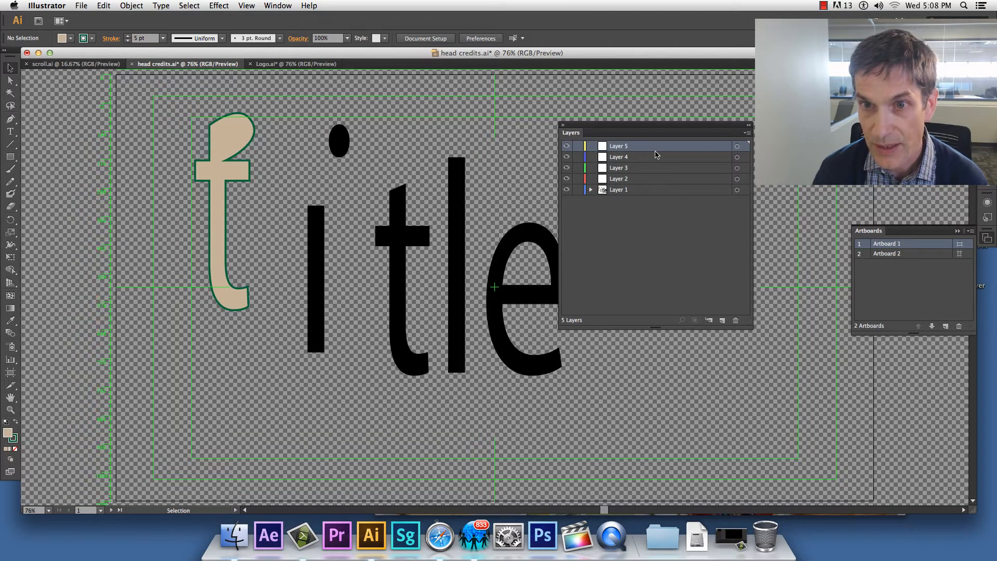
pyautogui.click(736, 321)
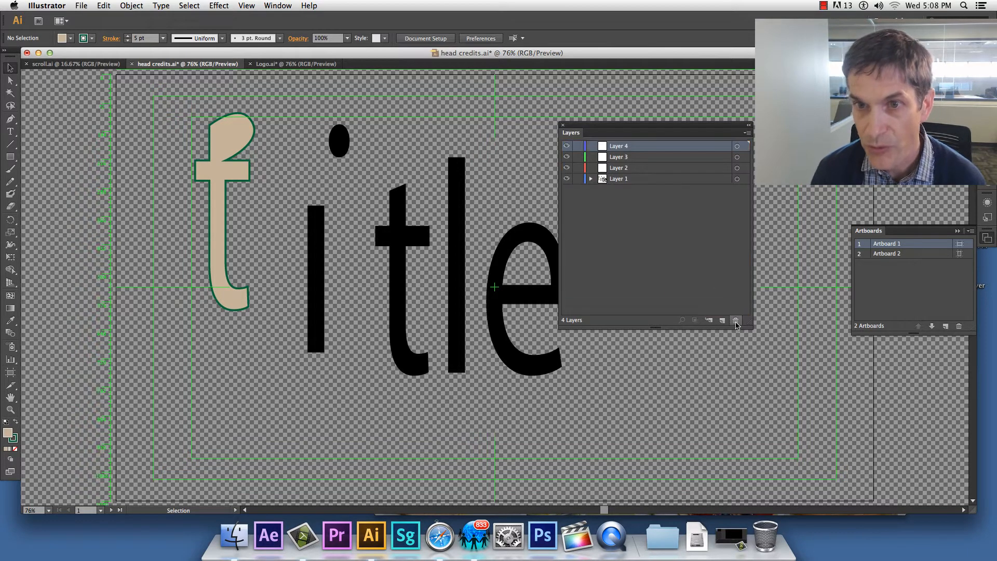
# Move the e path from Layer 1 into Layer 4, the l path into Layer 3 and the second t path into Layer 2
pyautogui.click(591, 179)
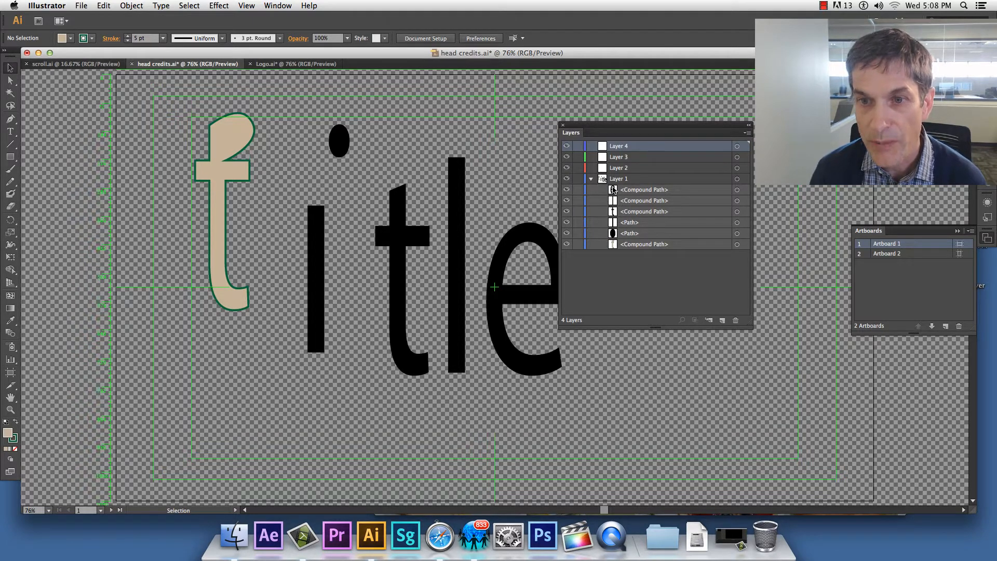
pyautogui.moveTo(613, 190); pyautogui.dragTo(602, 151)
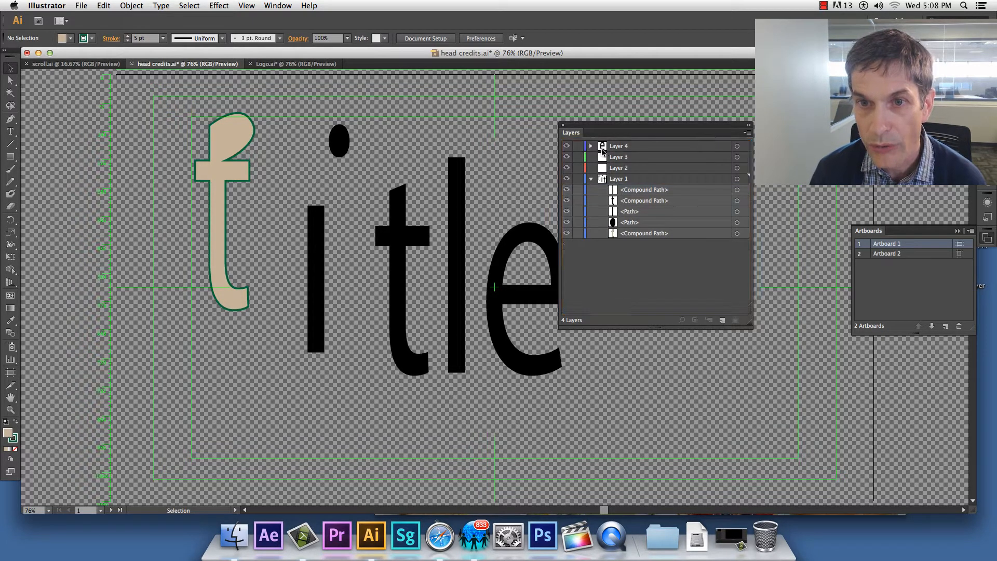
pyautogui.moveTo(614, 190); pyautogui.dragTo(606, 157)
pyautogui.moveTo(616, 191); pyautogui.dragTo(607, 168)
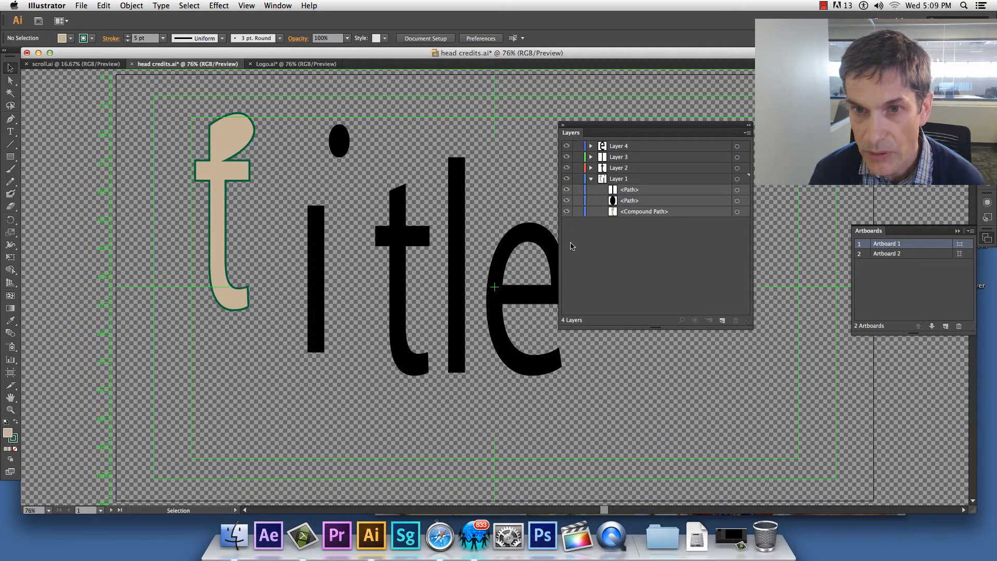
# Add a new layer directly above Layer 1 and move both paths of the letter i into it
pyautogui.click(591, 178)
pyautogui.click(722, 319)
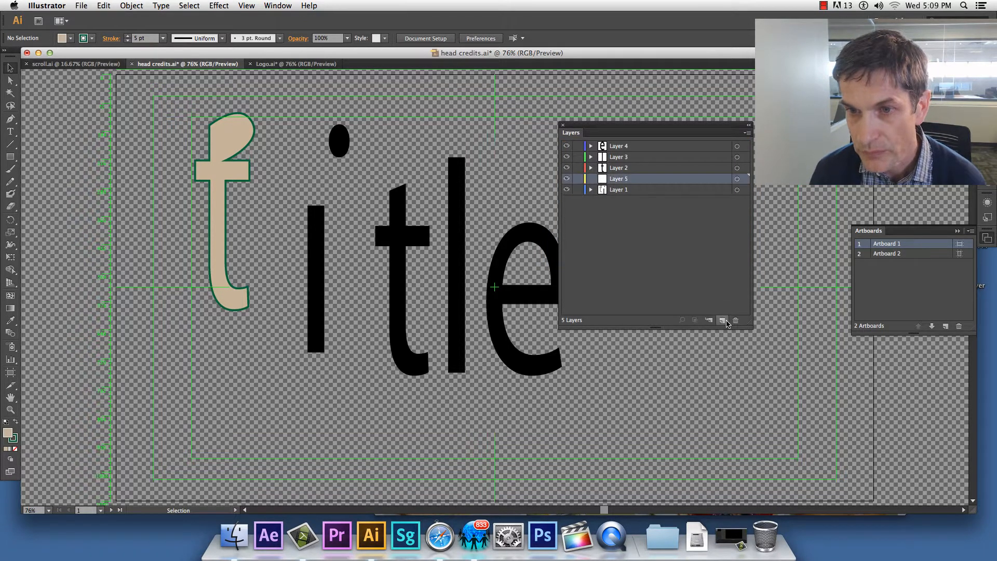
pyautogui.click(591, 189)
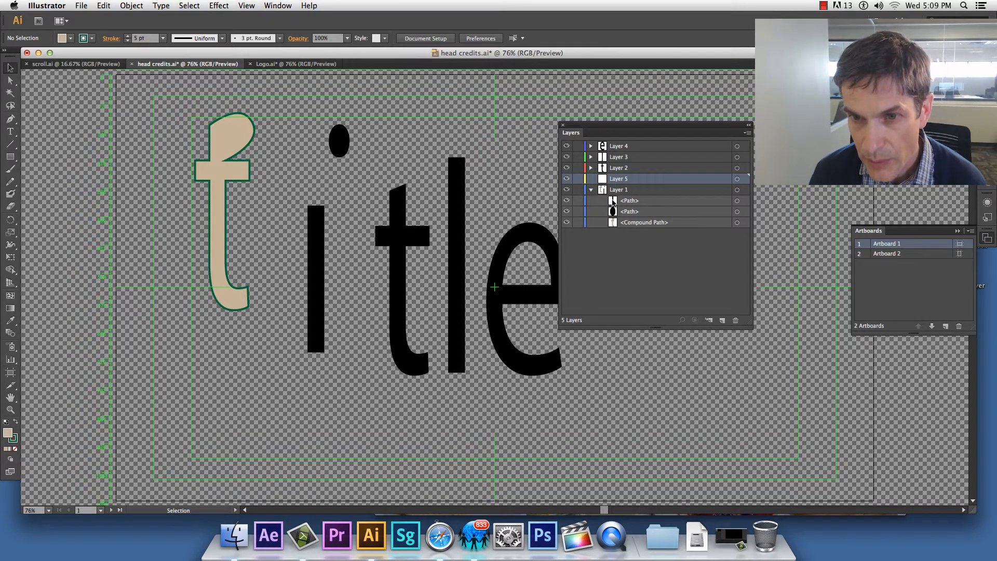
pyautogui.moveTo(614, 201); pyautogui.dragTo(608, 180)
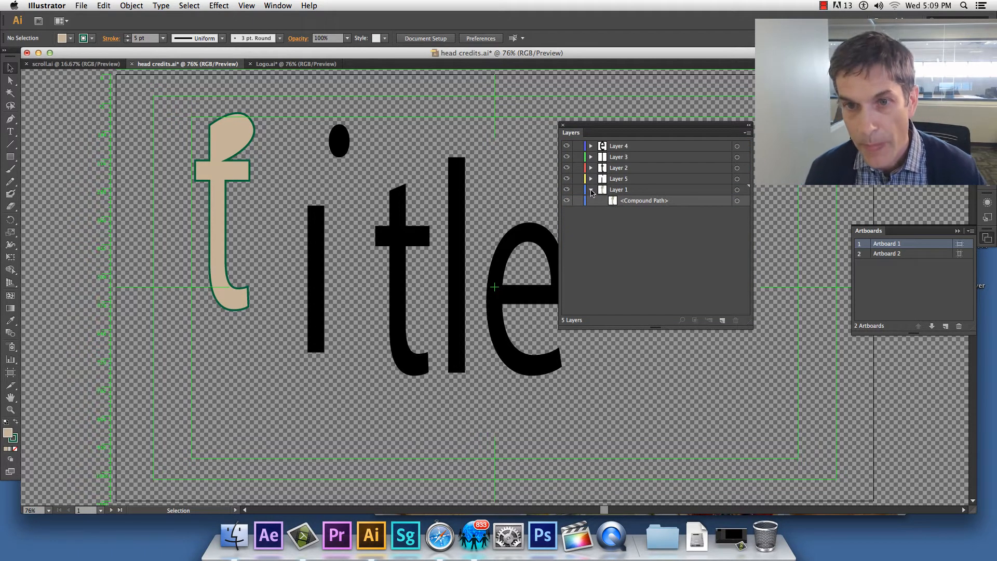
pyautogui.click(590, 189)
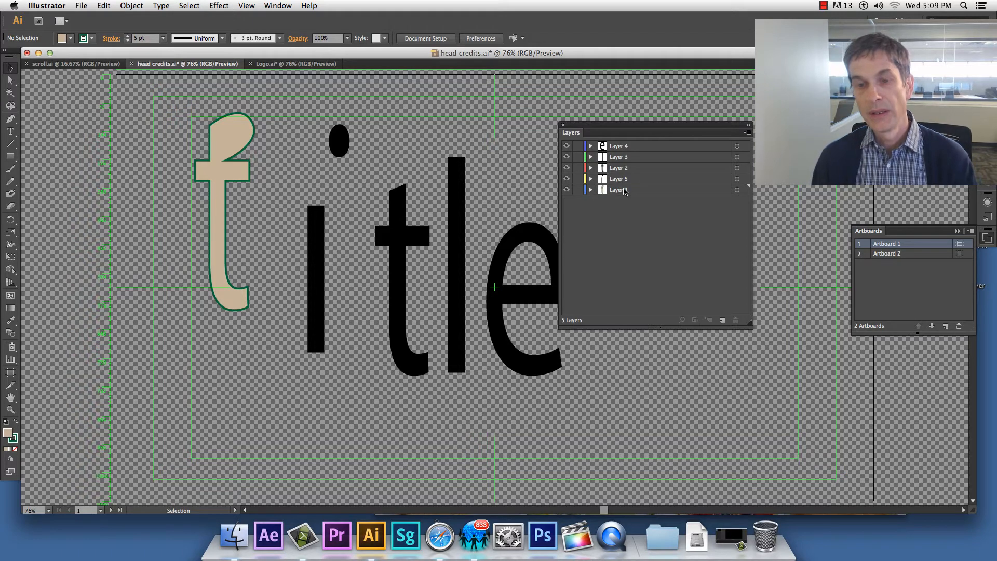
# Rename Layer 4 as e, Layer 3 as l and Layer 2 as t
pyautogui.doubleClick(620, 147)
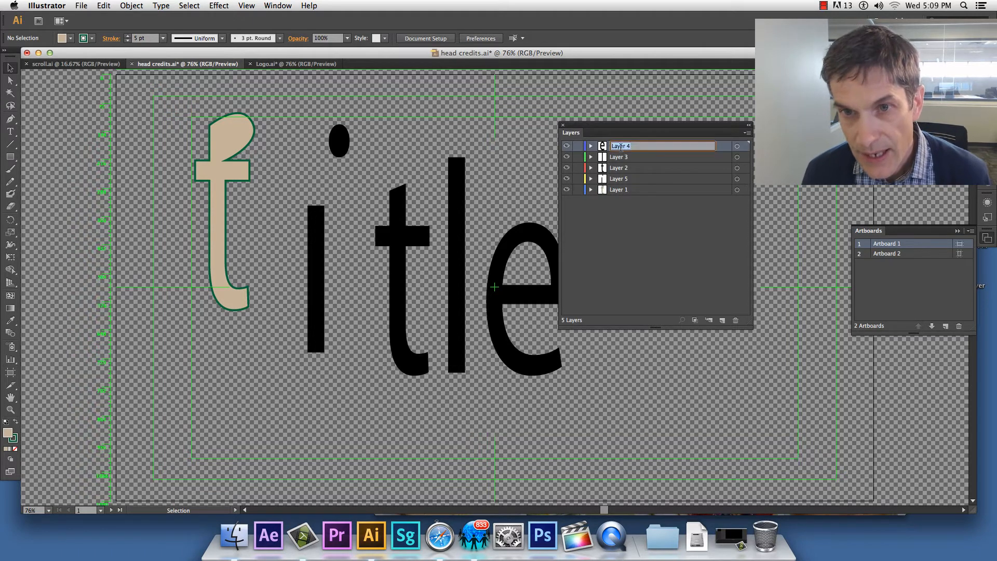
pyautogui.write('e')
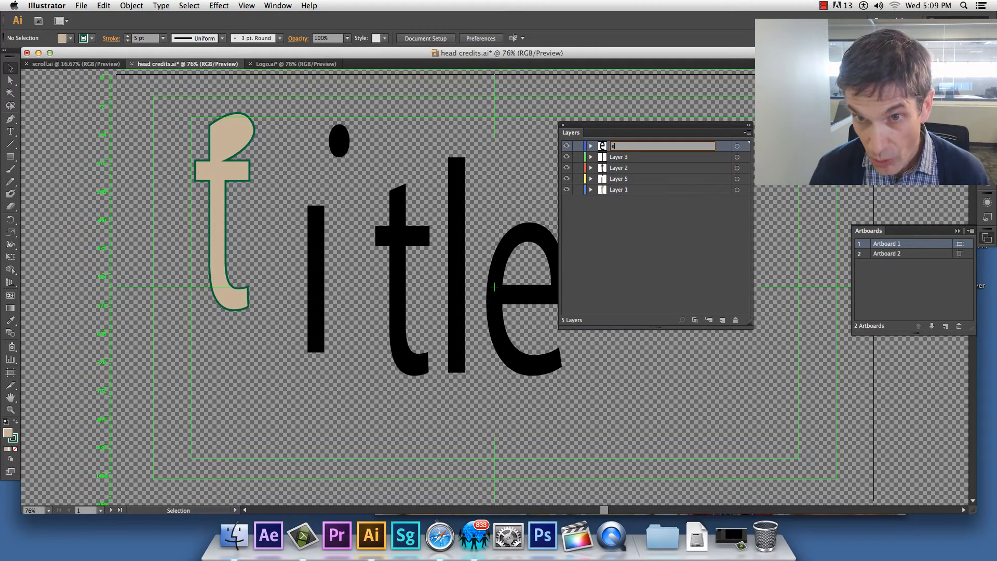
pyautogui.doubleClick(624, 158)
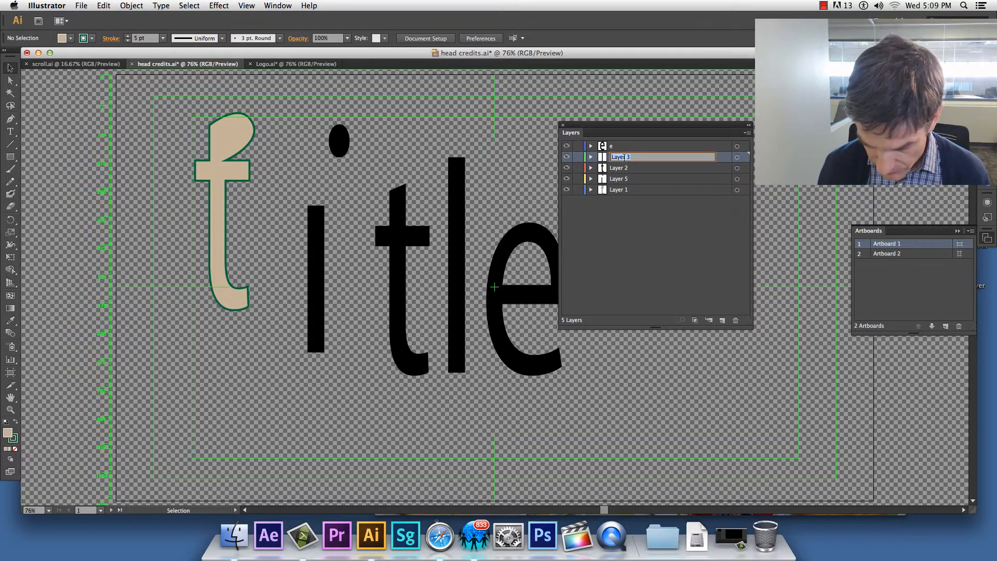
pyautogui.press('BackSpace')
pyautogui.write('l')
pyautogui.doubleClick(623, 169)
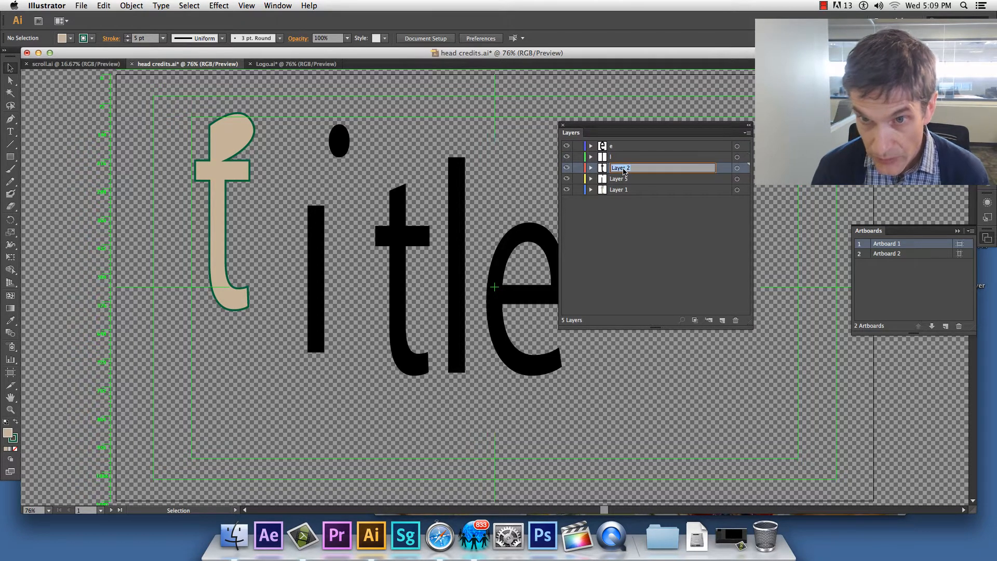
pyautogui.write('t')
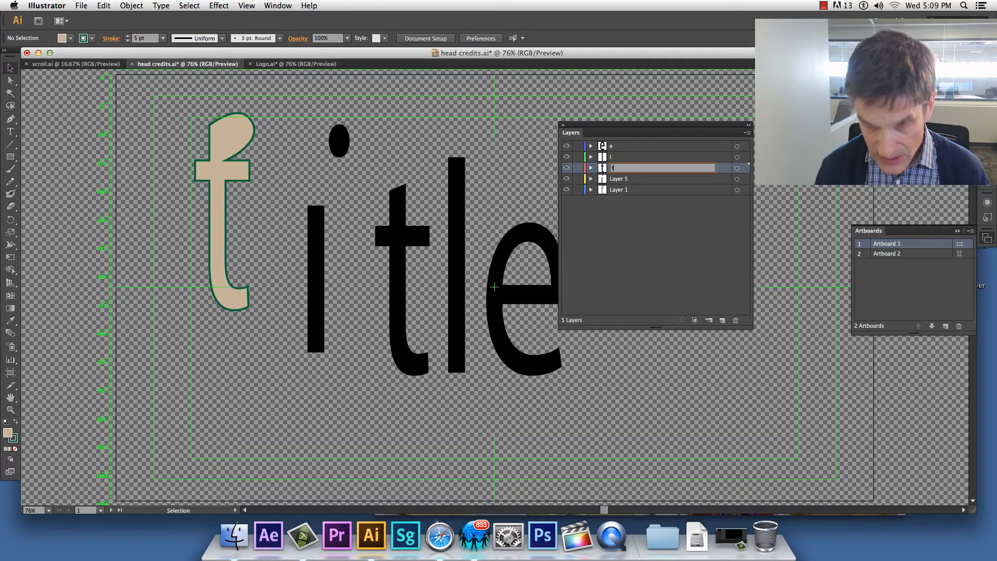
# Rename Layer 5 as i and Layer 1 as t, and save the document
pyautogui.doubleClick(619, 179)
pyautogui.write('i')
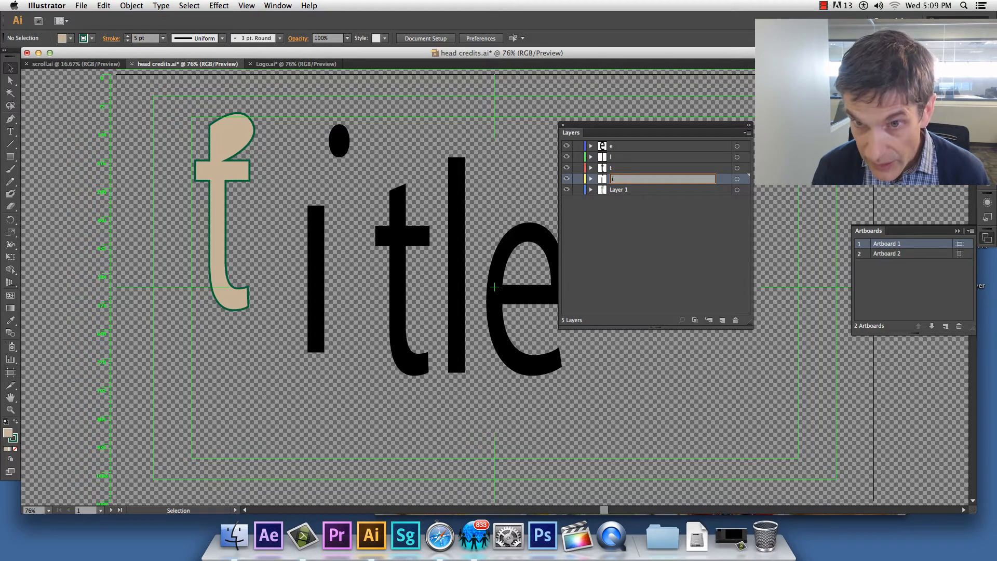
pyautogui.doubleClick(618, 190)
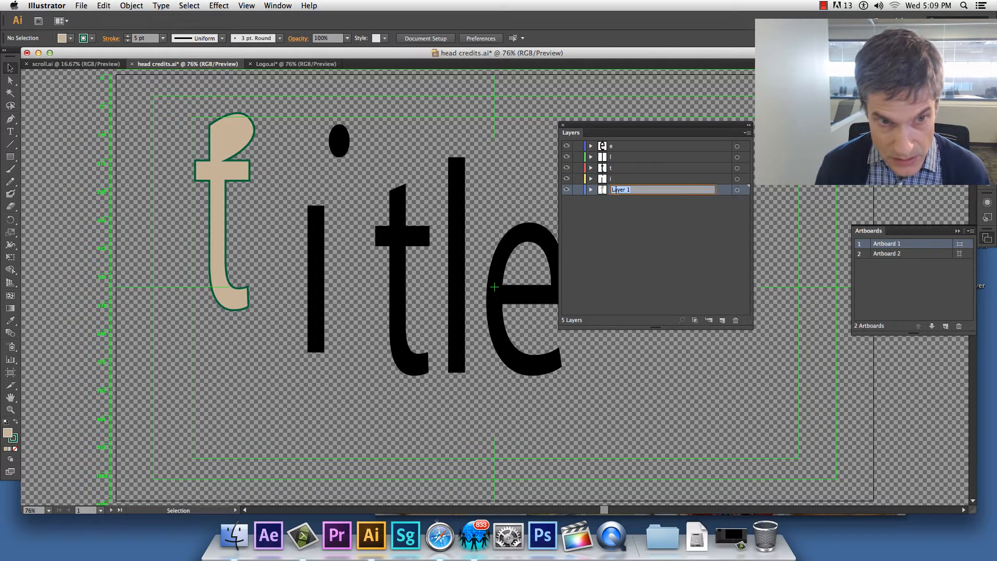
pyautogui.write('t')
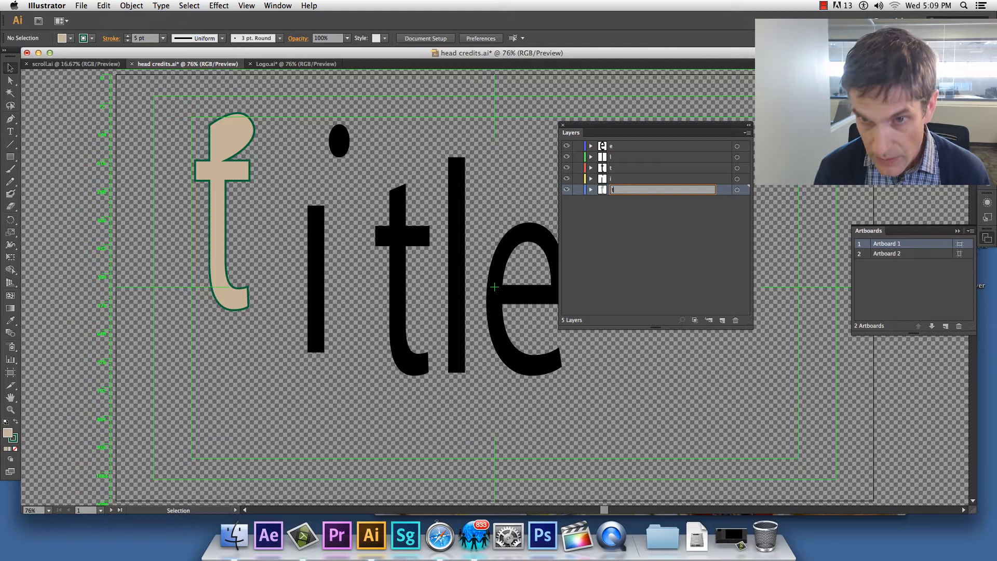
pyautogui.click(628, 237)
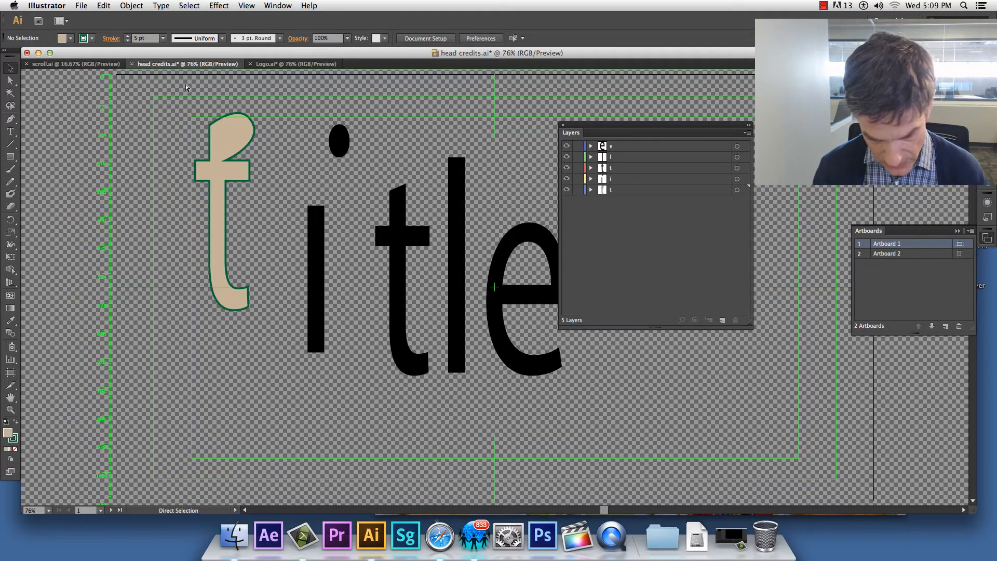
pyautogui.press('super+s')
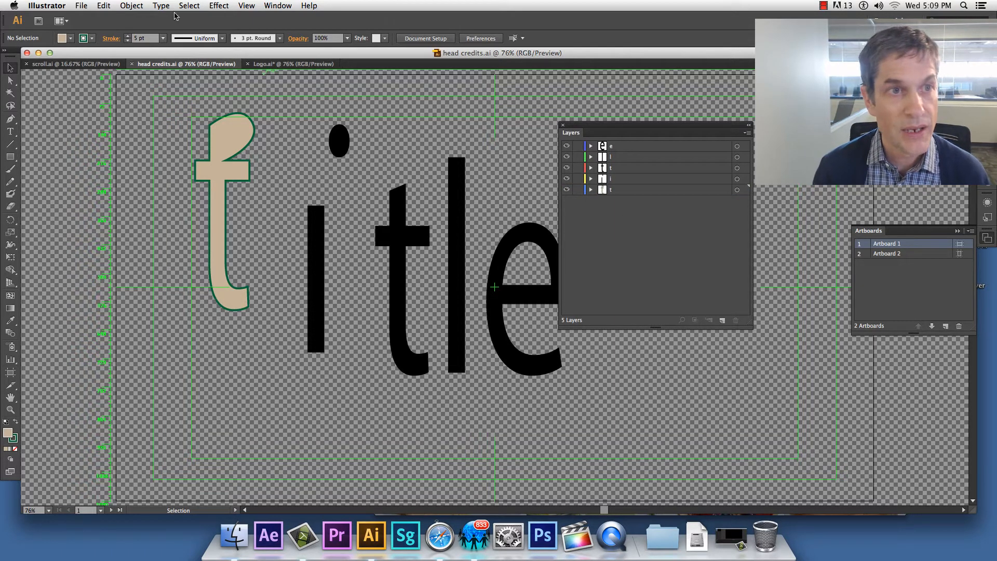
# Bring the Logo.ai document forward with the Layers panel out of the way, and switch to the cheesecake image results in Safari
pyautogui.click(298, 64)
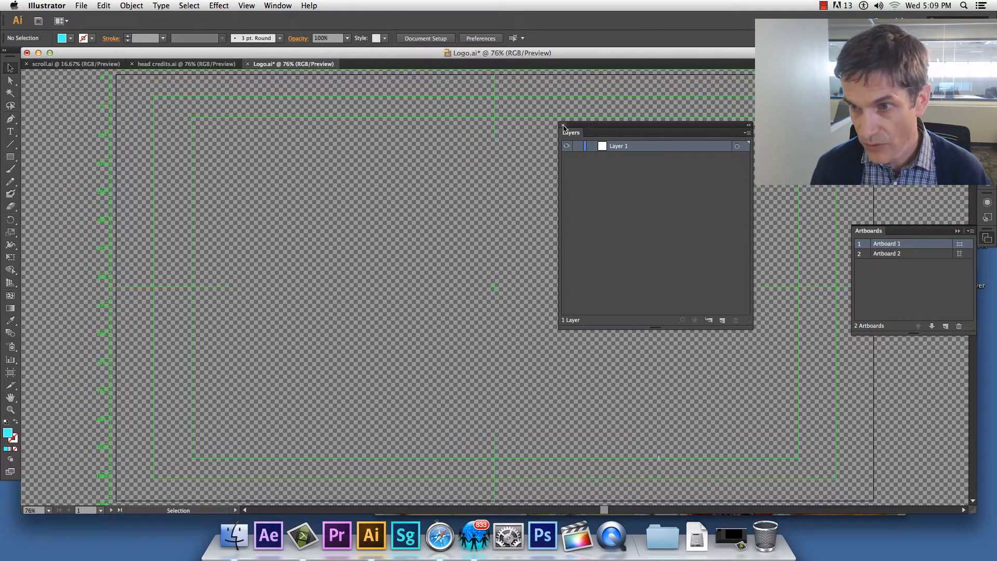
pyautogui.moveTo(564, 128); pyautogui.dragTo(744, 90)
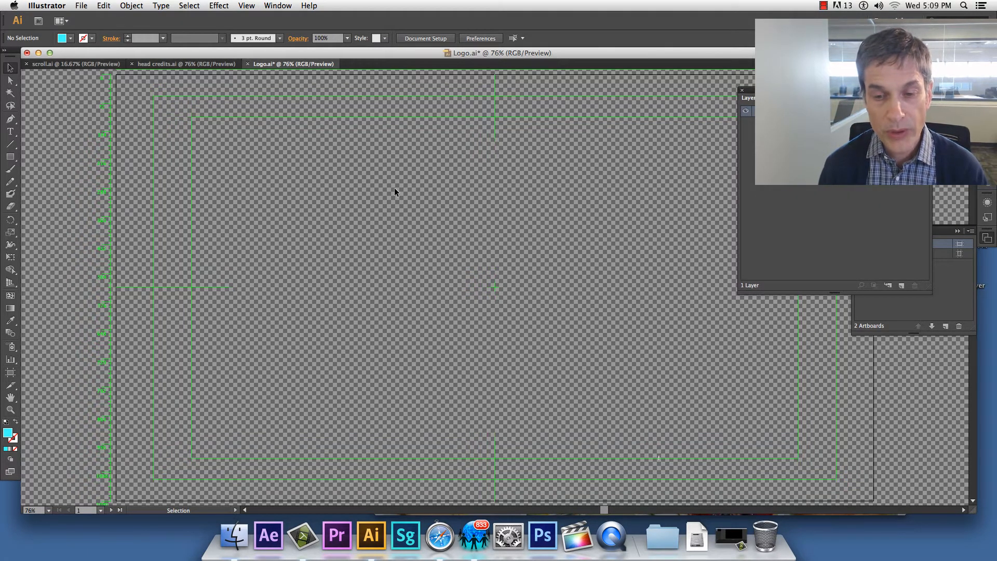
pyautogui.click(439, 535)
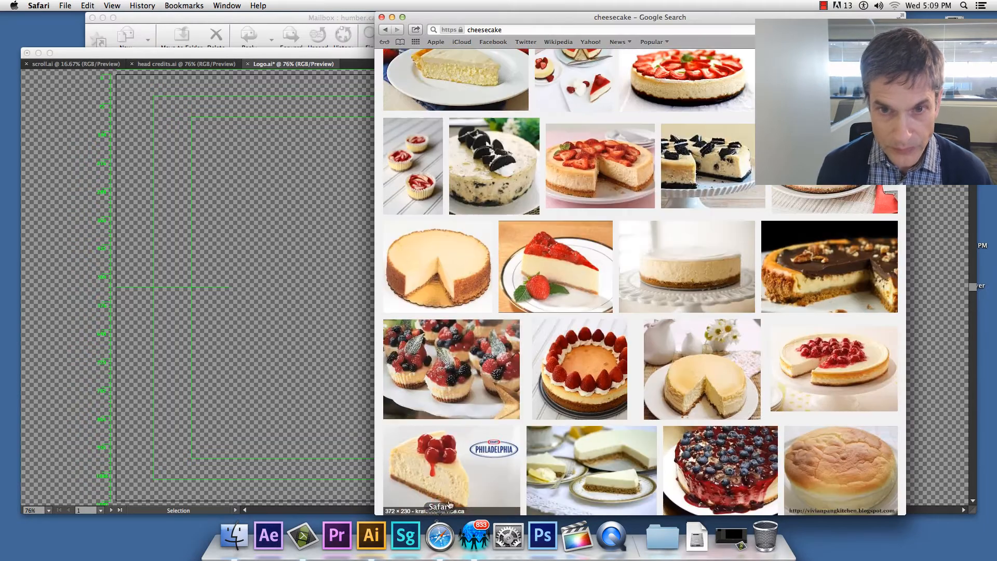
pyautogui.scroll(1, 503, 207)
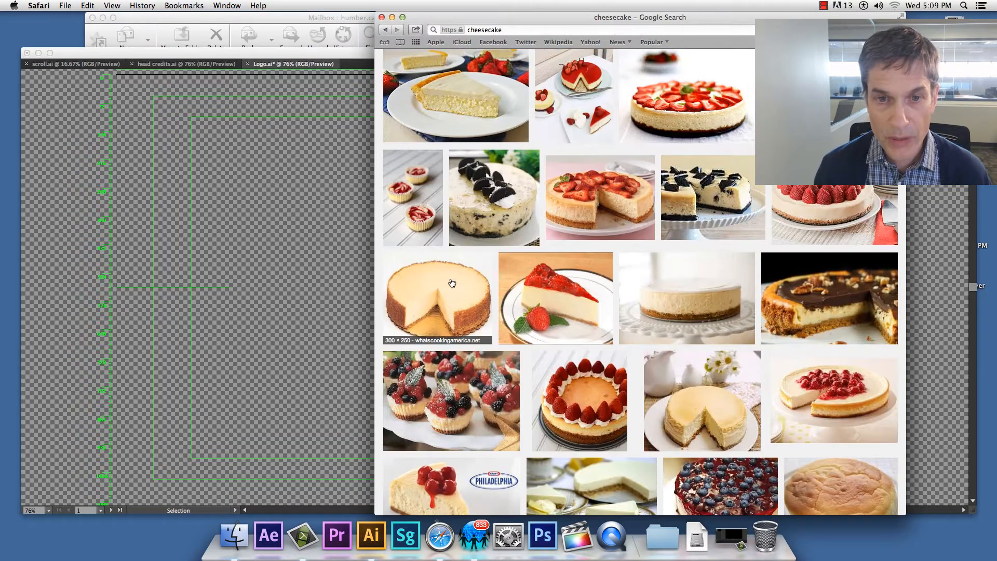
# Place the plain cut cheesecake picture from the image results into Logo.ai, minimize the browser, and enlarge the picture to about 449 × 353 px
pyautogui.moveTo(466, 290); pyautogui.dragTo(324, 223)
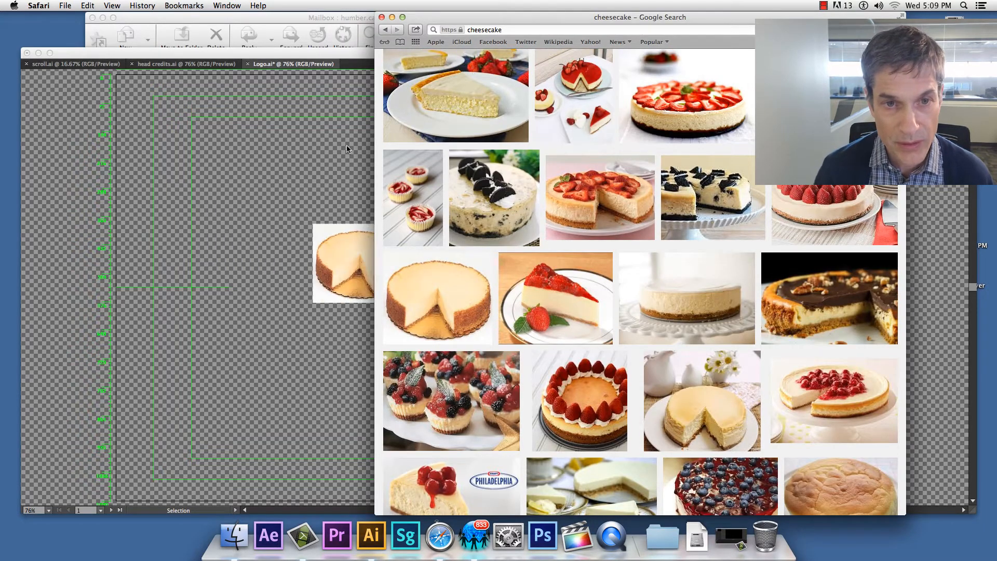
pyautogui.moveTo(426, 19); pyautogui.dragTo(682, 243)
pyautogui.click(649, 242)
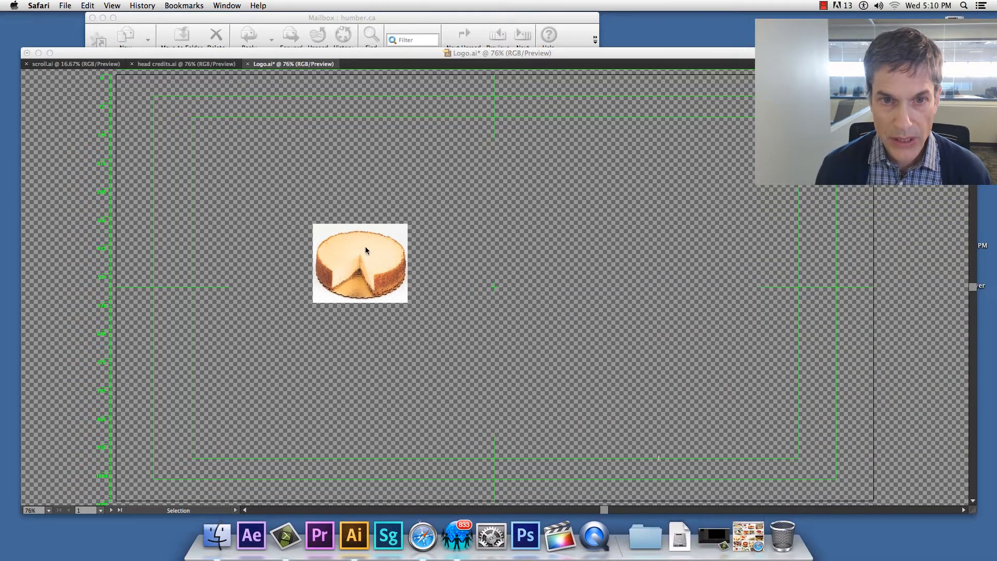
pyautogui.moveTo(408, 224); pyautogui.dragTo(465, 188)
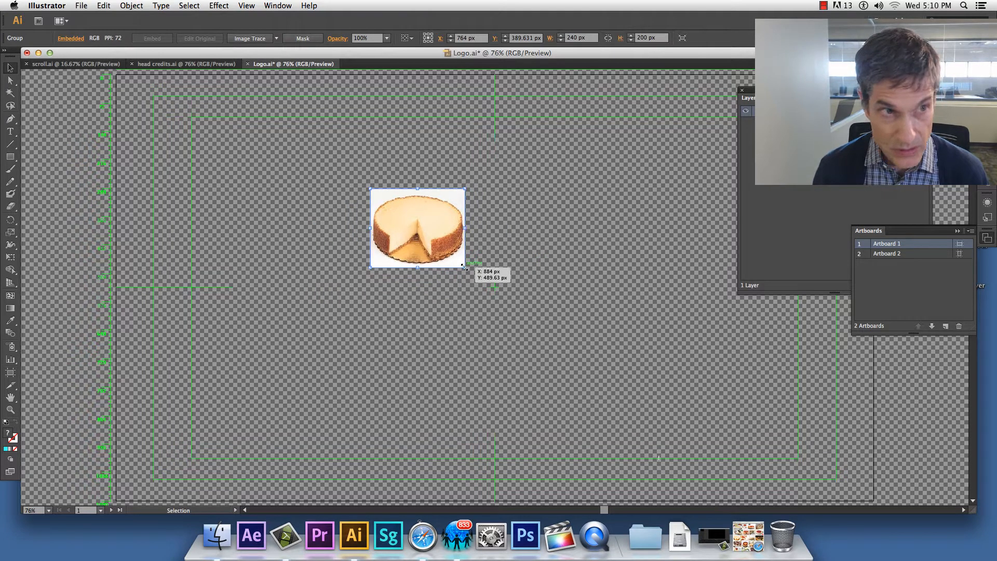
pyautogui.moveTo(471, 270); pyautogui.dragTo(548, 328)
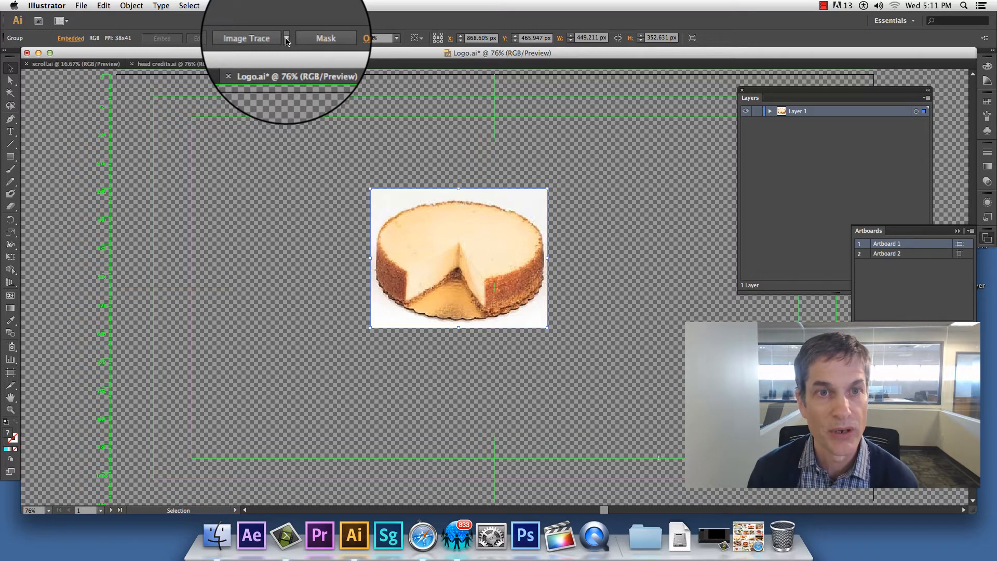
# Image-trace the cheesecake picture with the 3 Colors preset and raise the trace's maximum number of colors to 4
pyautogui.click(287, 39)
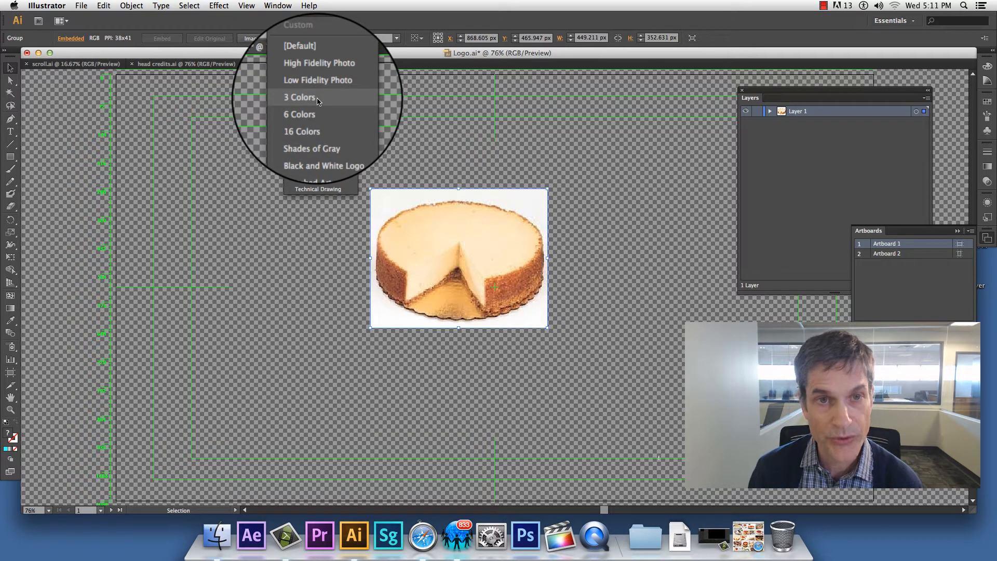
pyautogui.click(319, 98)
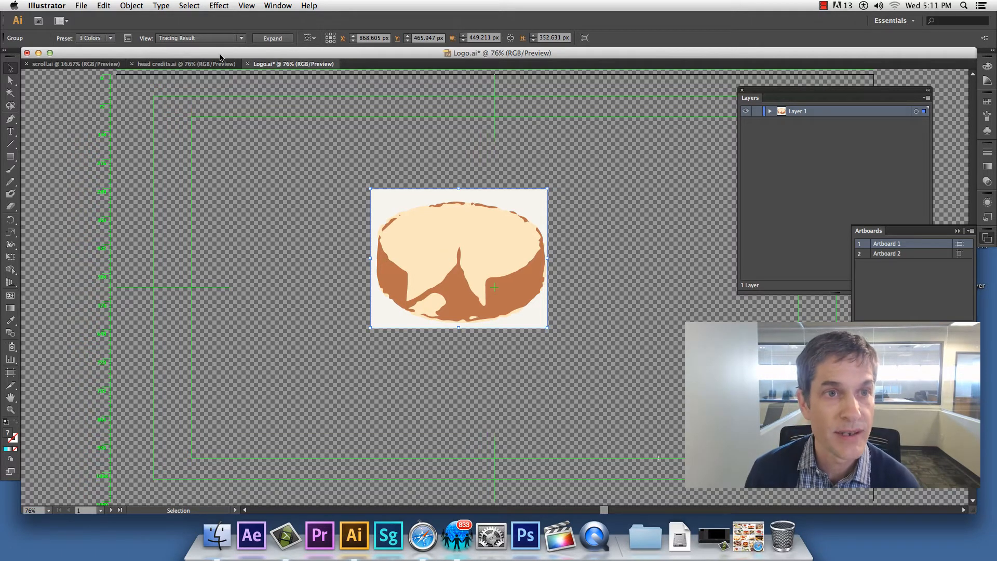
pyautogui.click(127, 38)
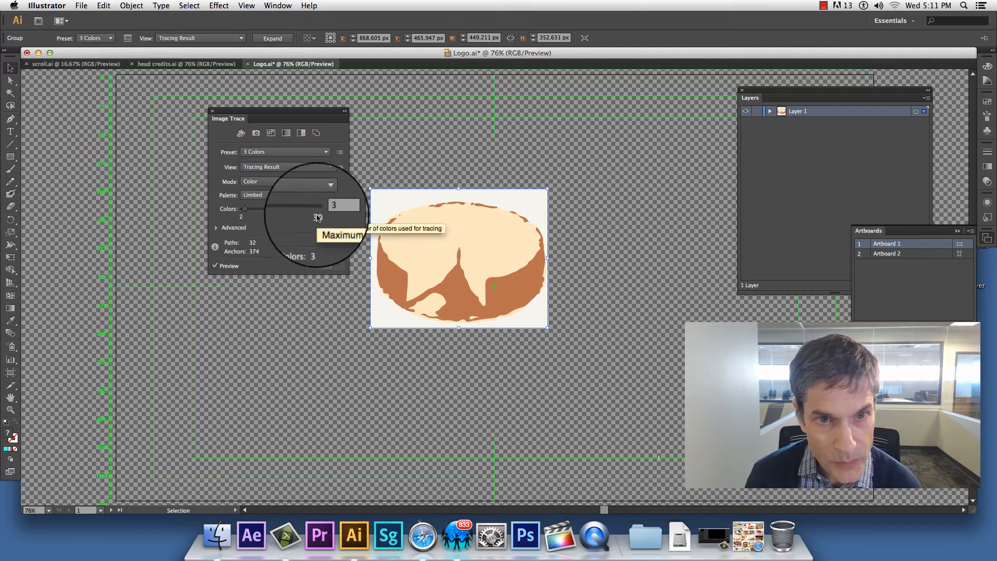
pyautogui.click(319, 208)
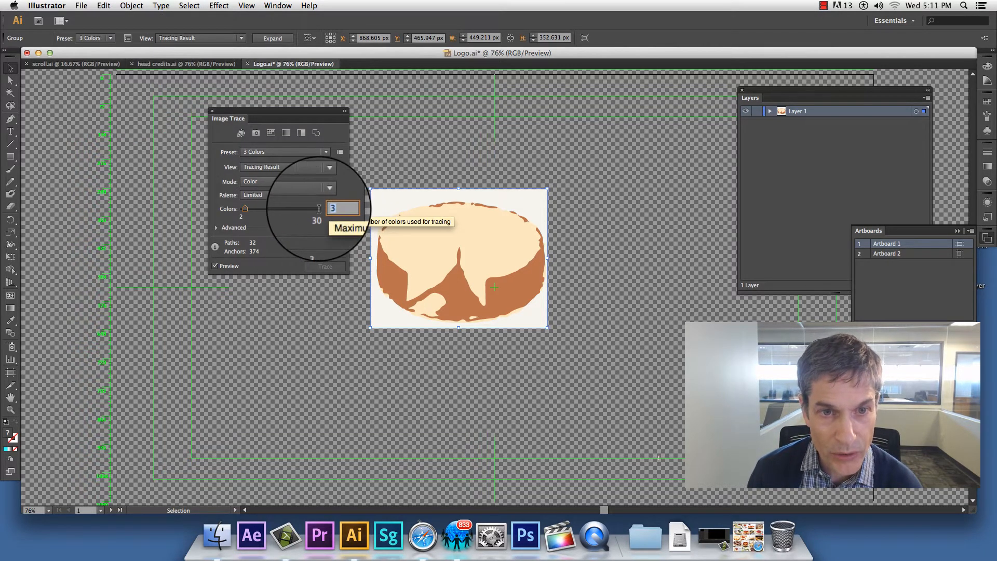
pyautogui.write('4')
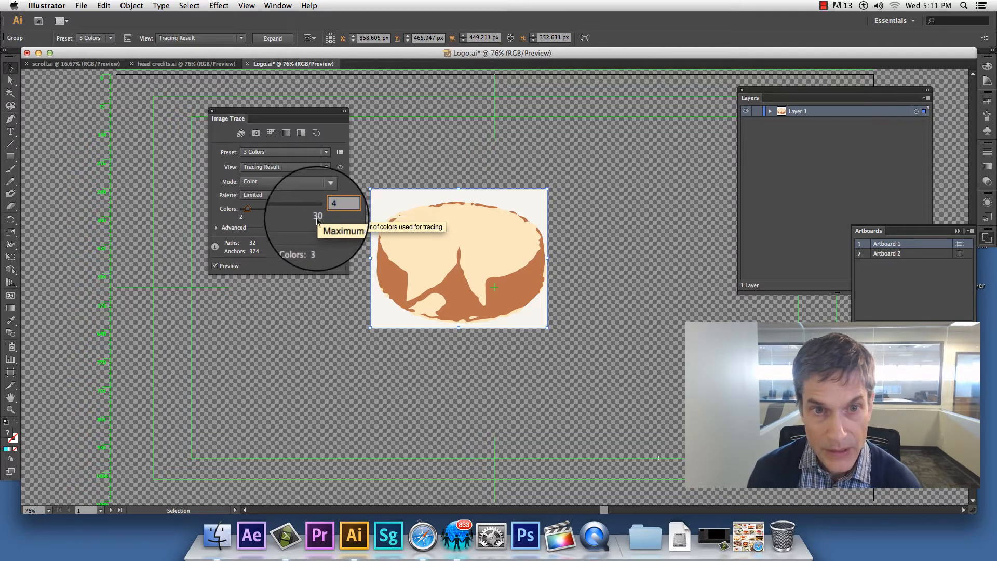
pyautogui.press('Return')
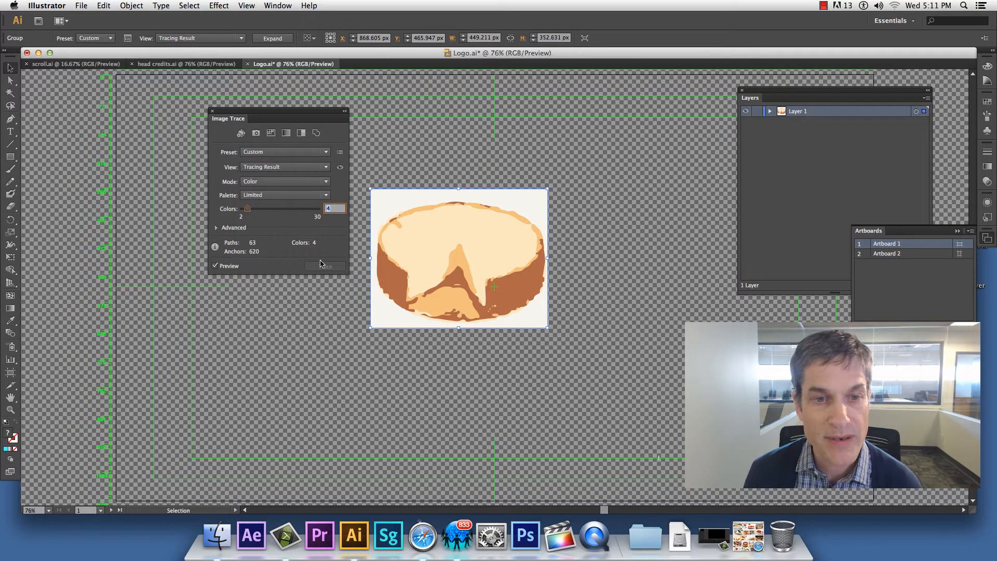
pyautogui.click(212, 111)
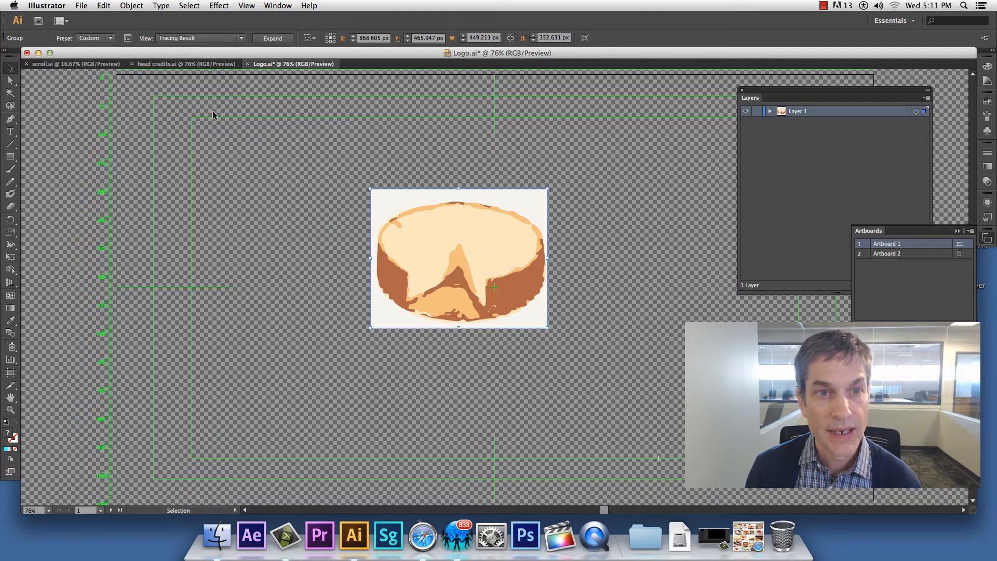
# Expand the cheesecake tracing into editable paths, ungroup the result and deselect it
pyautogui.click(278, 40)
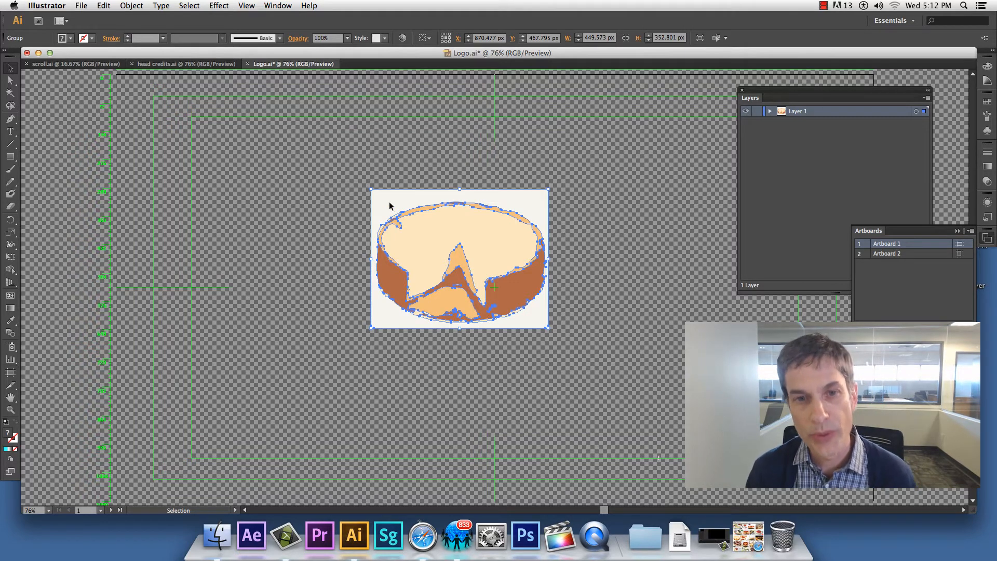
pyautogui.click(351, 168)
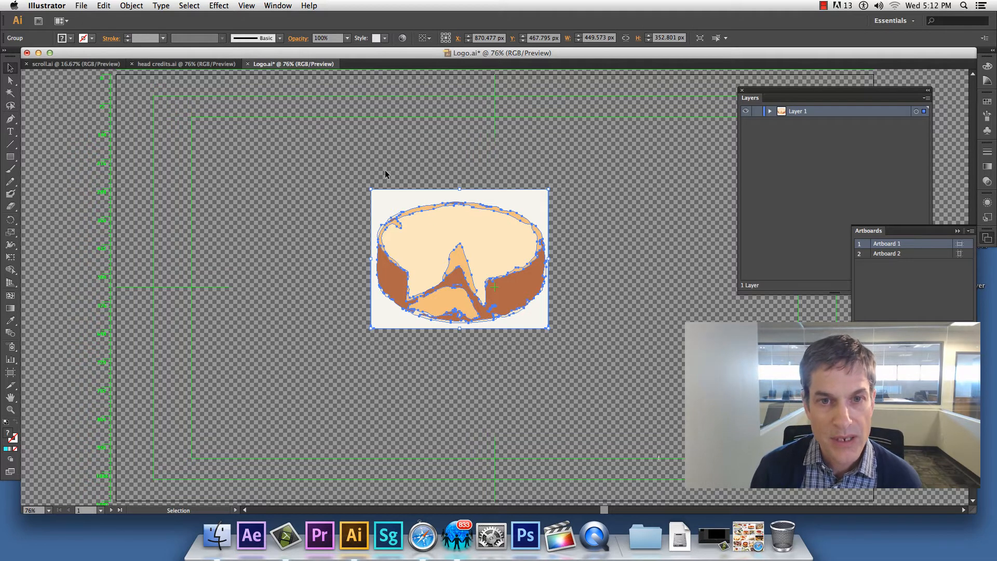
pyautogui.click(402, 201)
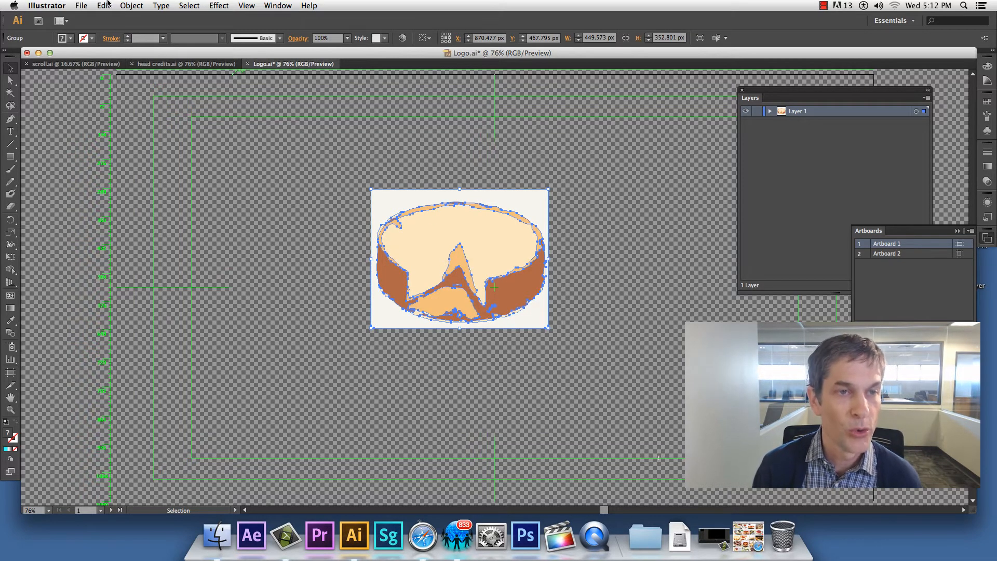
pyautogui.click(130, 5)
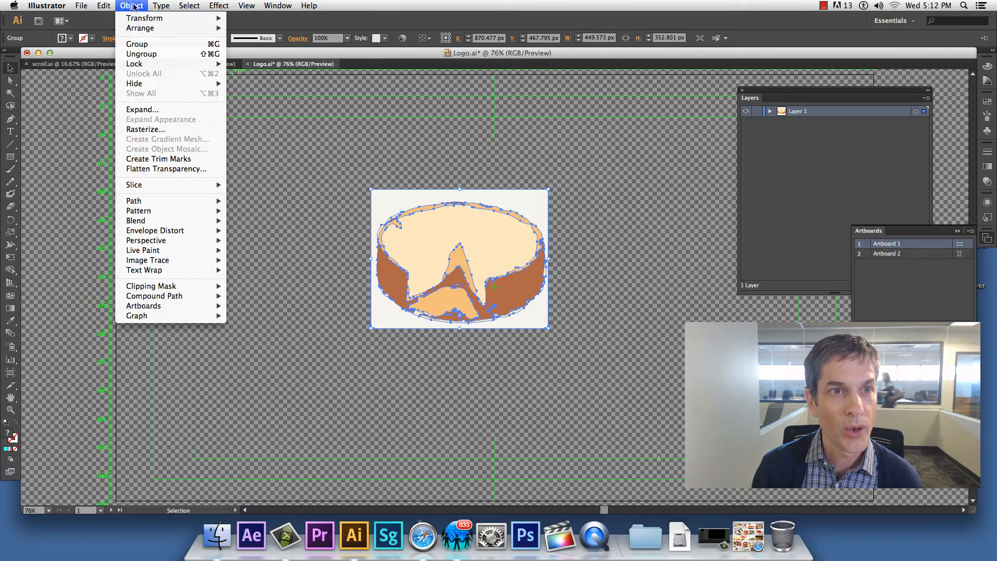
pyautogui.click(148, 54)
pyautogui.click(354, 146)
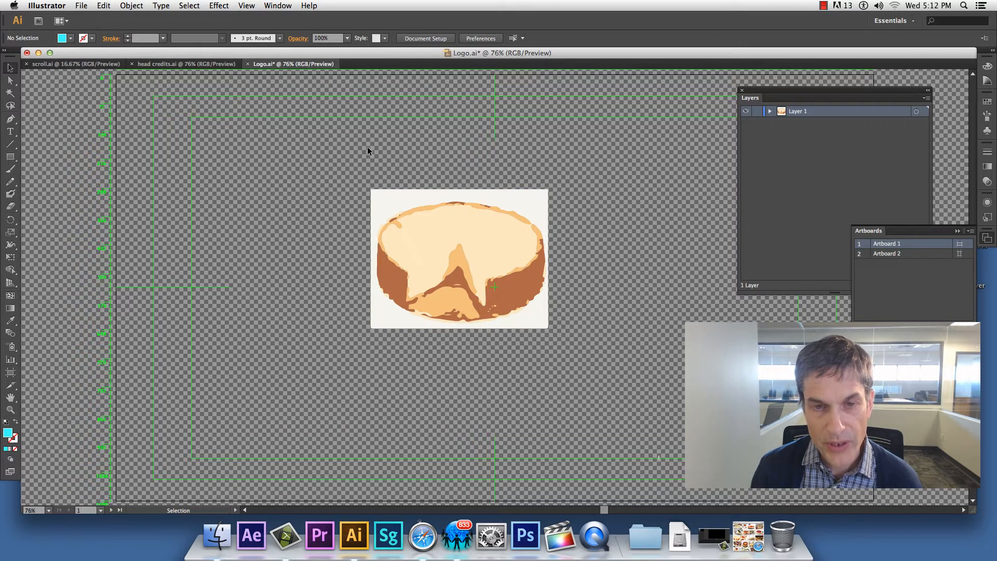
# Try to pull the off-white background away from the traced cheesecake
pyautogui.click(401, 202)
pyautogui.click(385, 168)
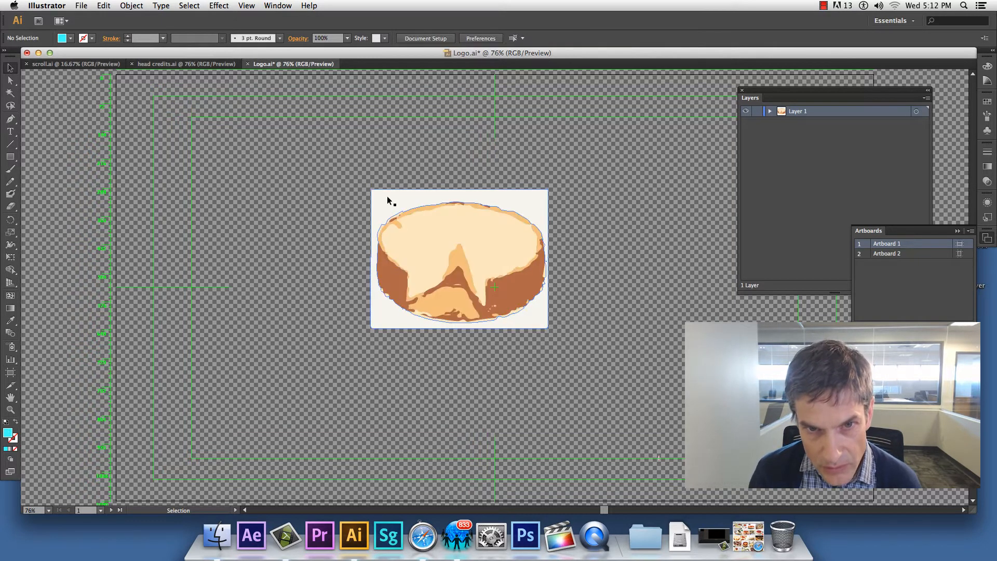
pyautogui.click(388, 199)
pyautogui.click(388, 170)
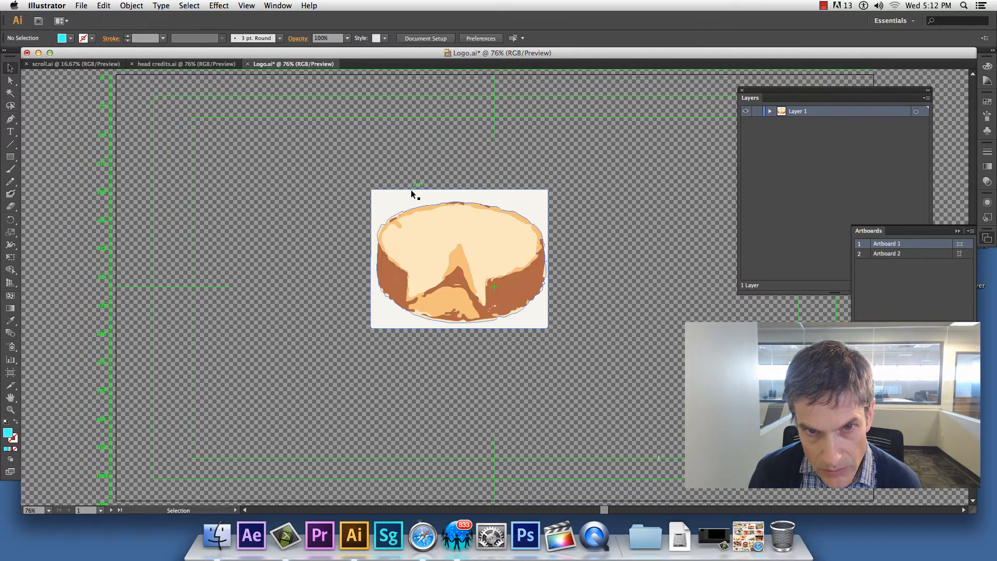
pyautogui.moveTo(413, 191); pyautogui.dragTo(243, 148)
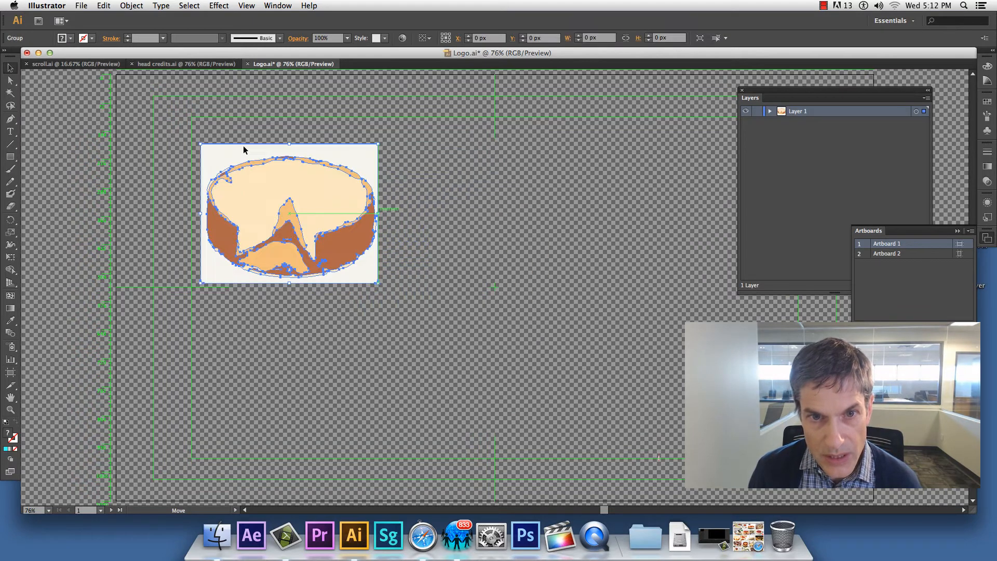
# Ungroup the traced artwork once more, pull the off-white background shape off the cheesecake and delete it
pyautogui.click(131, 6)
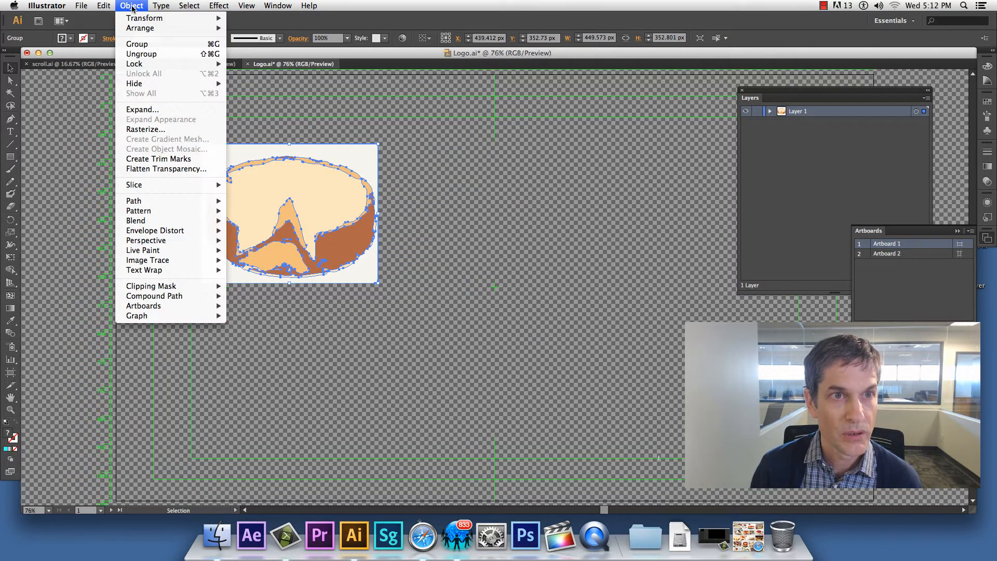
pyautogui.click(136, 54)
pyautogui.click(333, 135)
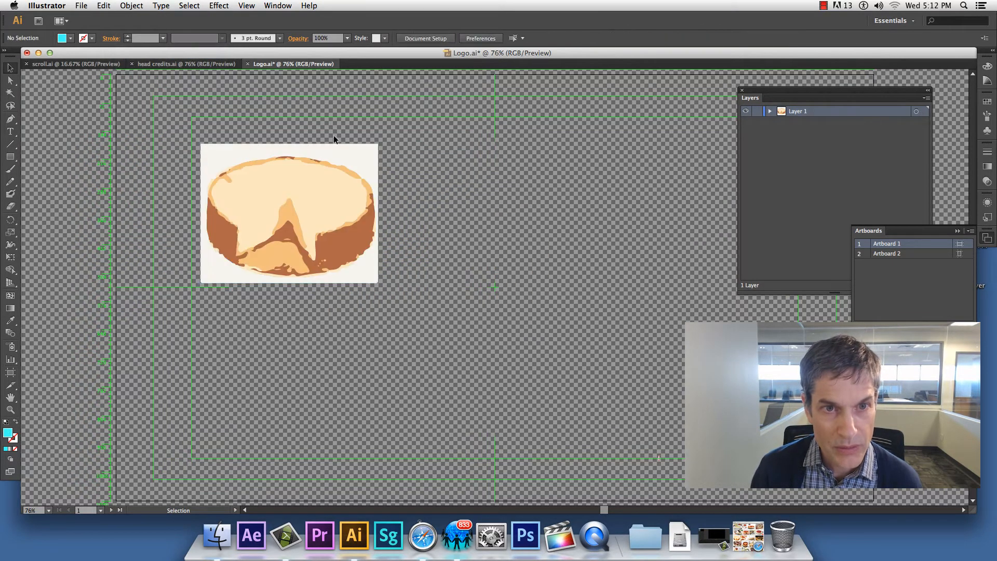
pyautogui.moveTo(357, 157); pyautogui.dragTo(623, 183)
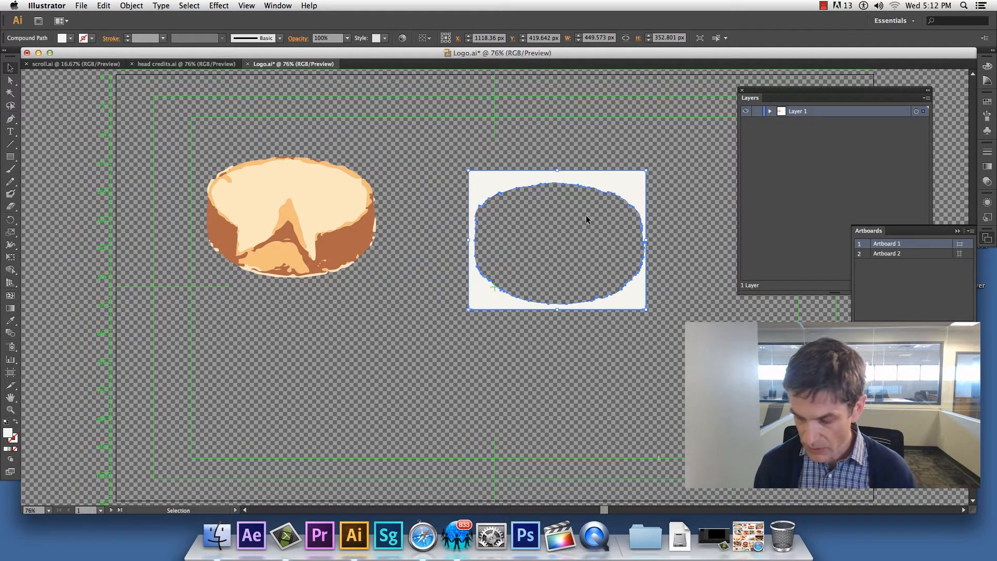
pyautogui.press('Delete')
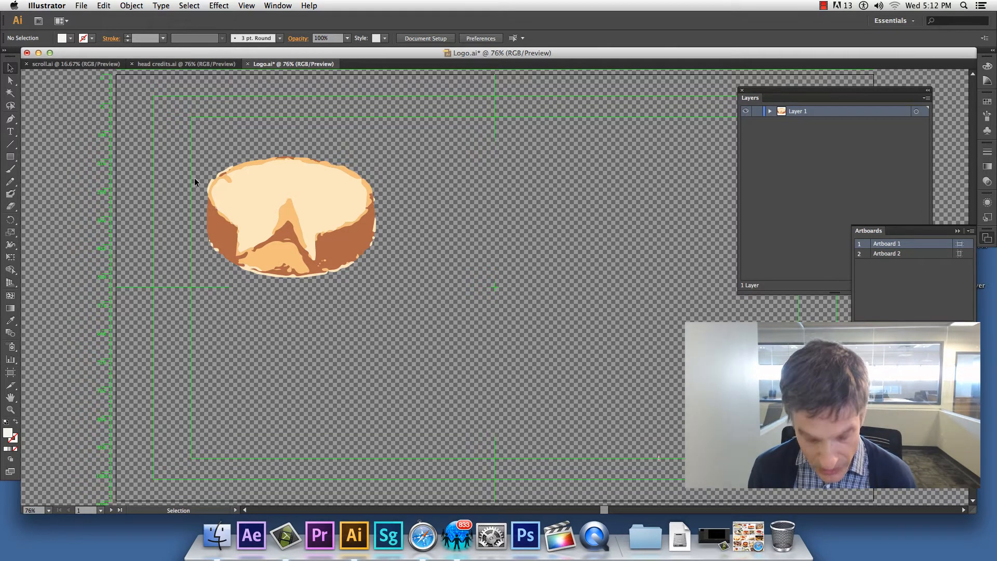
# Group all the remaining cheesecake shapes and move the group to about X 858 px, Y 382 px in the artboard's upper middle
pyautogui.press('super+a')
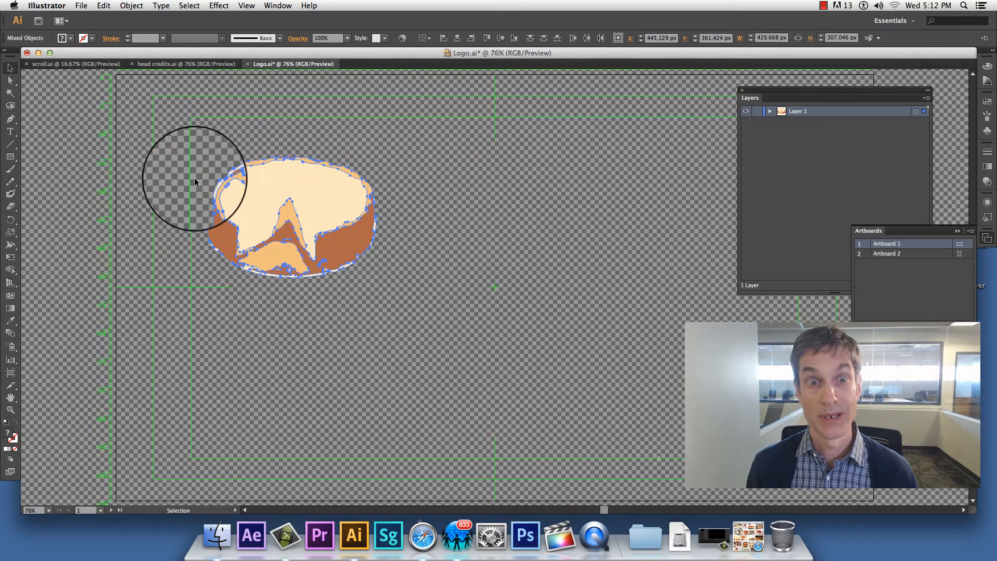
pyautogui.click(131, 5)
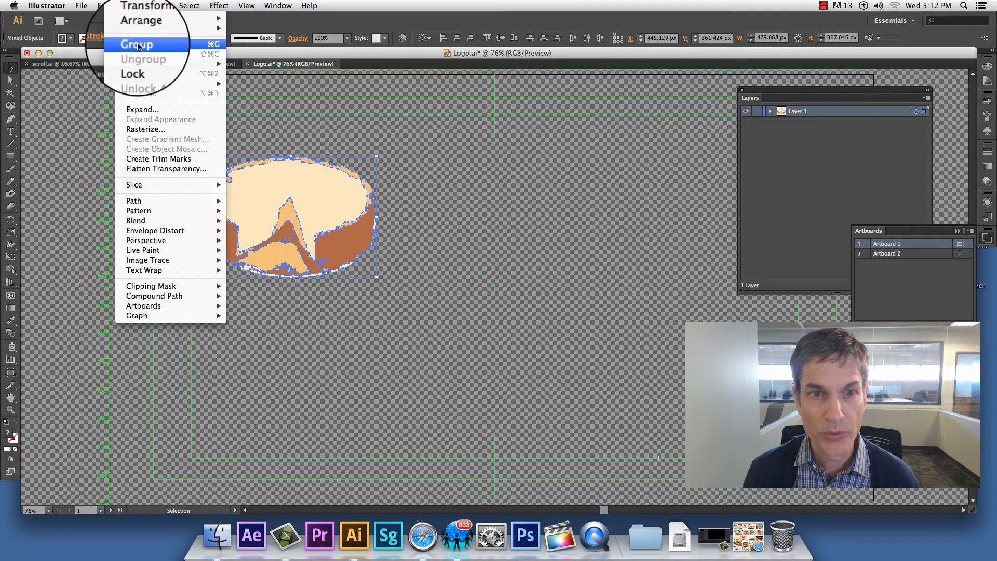
pyautogui.click(137, 46)
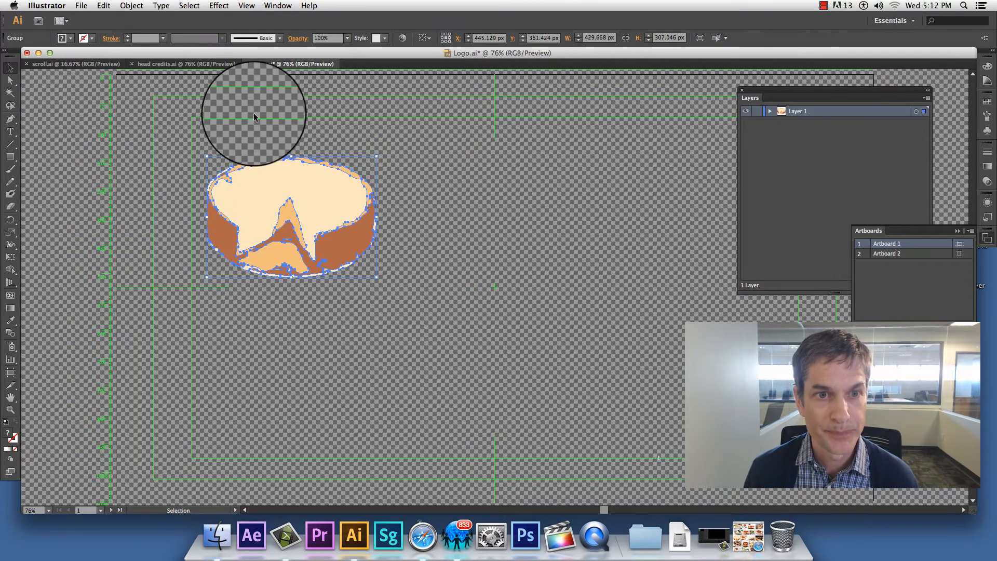
pyautogui.moveTo(295, 164); pyautogui.dragTo(484, 210)
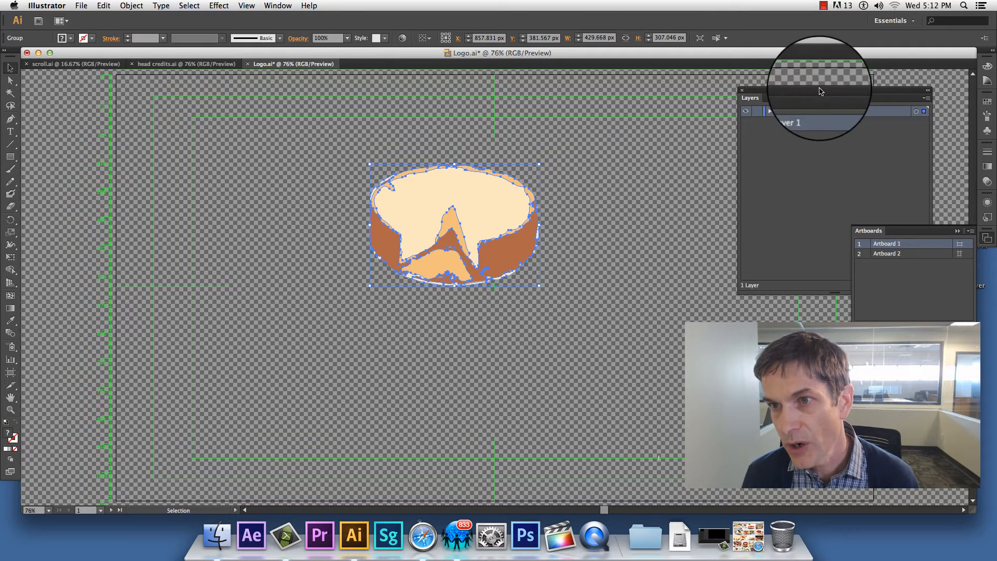
# Bring the Layers panel clear of the other panels, check the contents of Layer 1's group, and add a new layer above Layer 1
pyautogui.moveTo(821, 90); pyautogui.dragTo(675, 94)
pyautogui.click(615, 109)
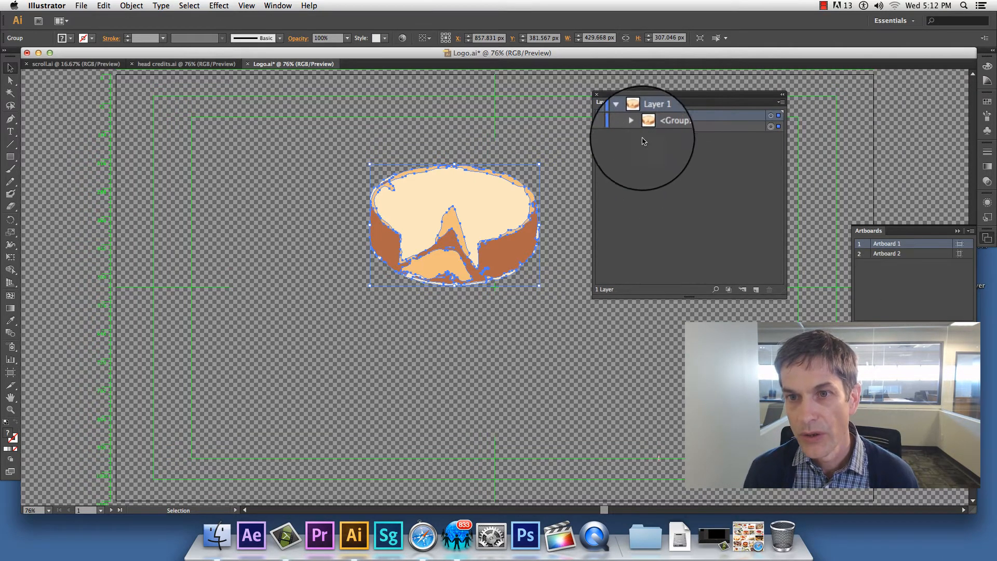
pyautogui.click(635, 126)
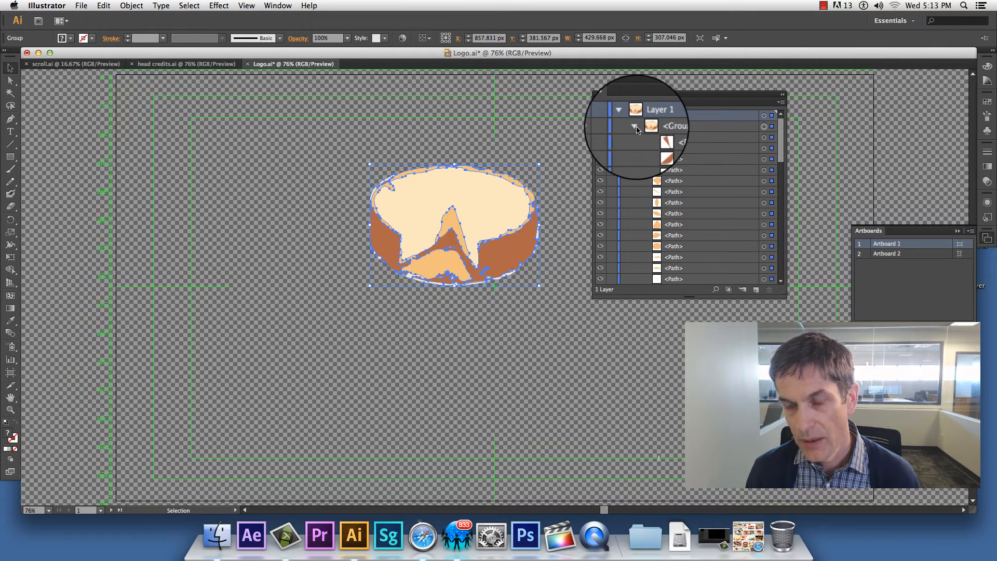
pyautogui.click(635, 127)
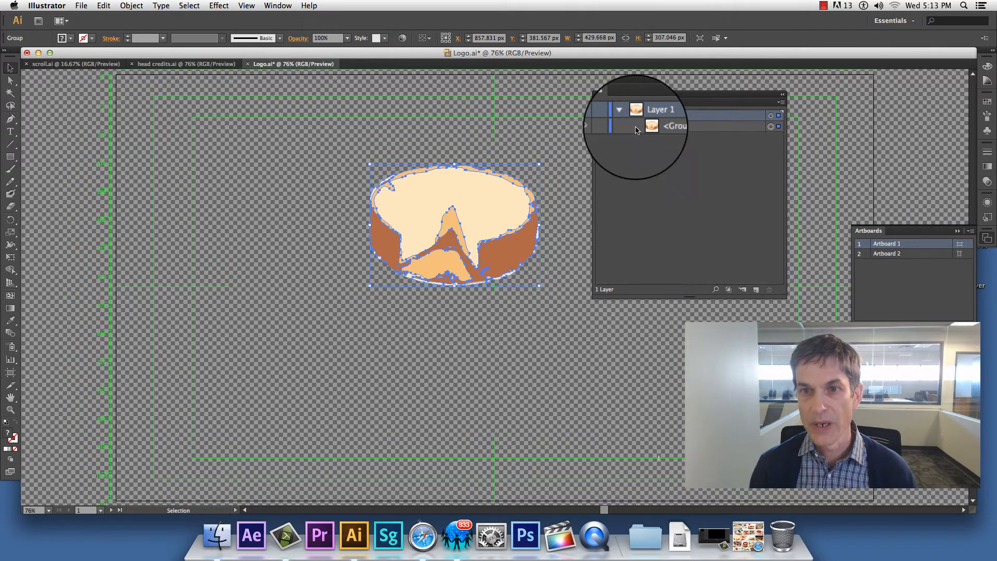
pyautogui.click(756, 289)
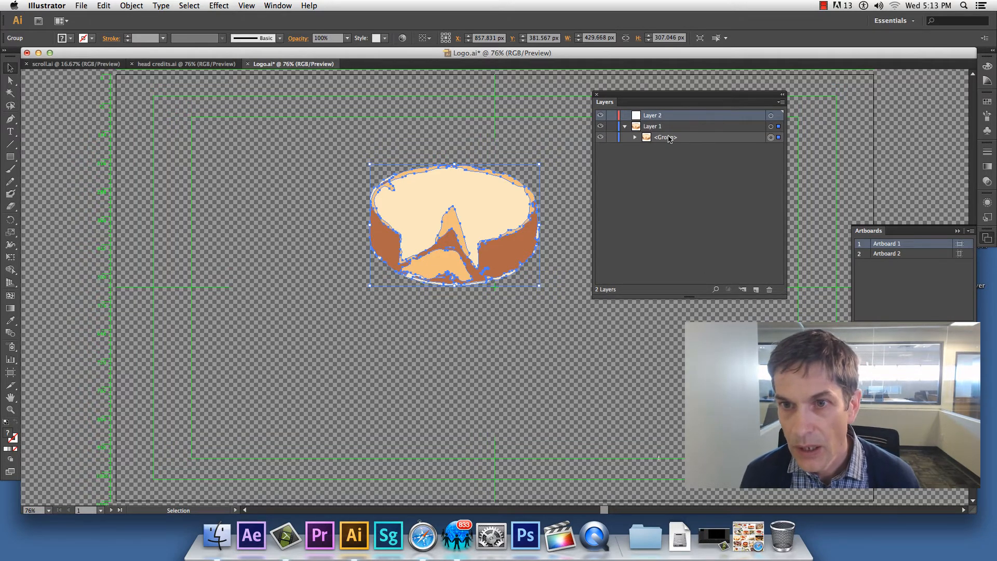
# Create an area text box about 750 × 199 px below the cheesecake on Layer 2, containing the text Cheesecake
pyautogui.click(483, 411)
pyautogui.click(10, 132)
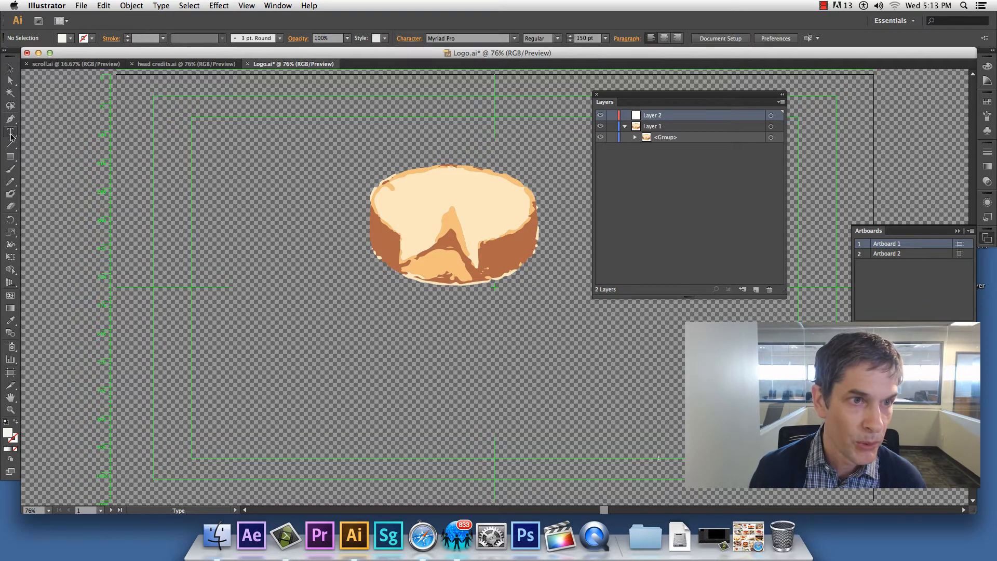
pyautogui.moveTo(288, 321); pyautogui.dragTo(586, 400)
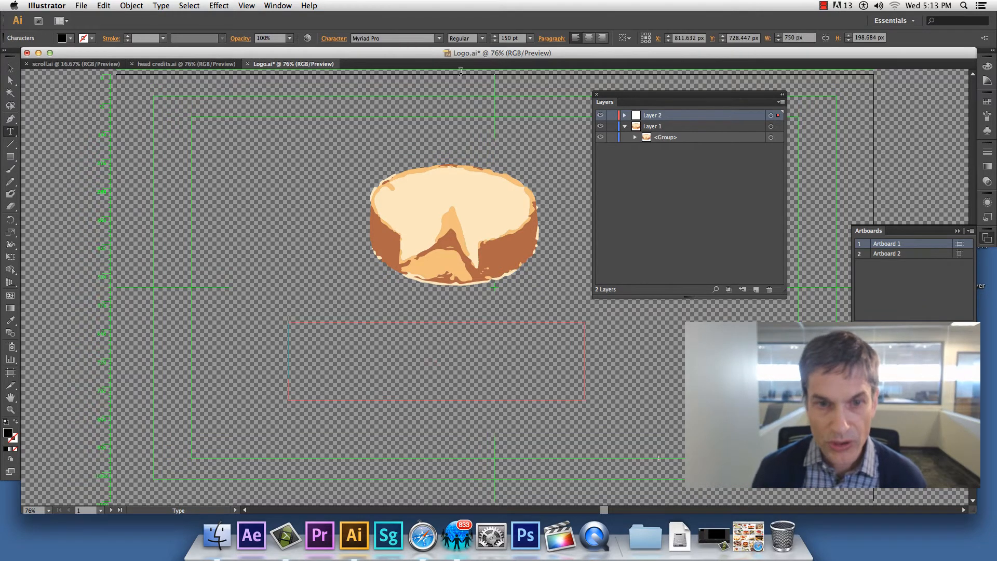
pyautogui.write('C')
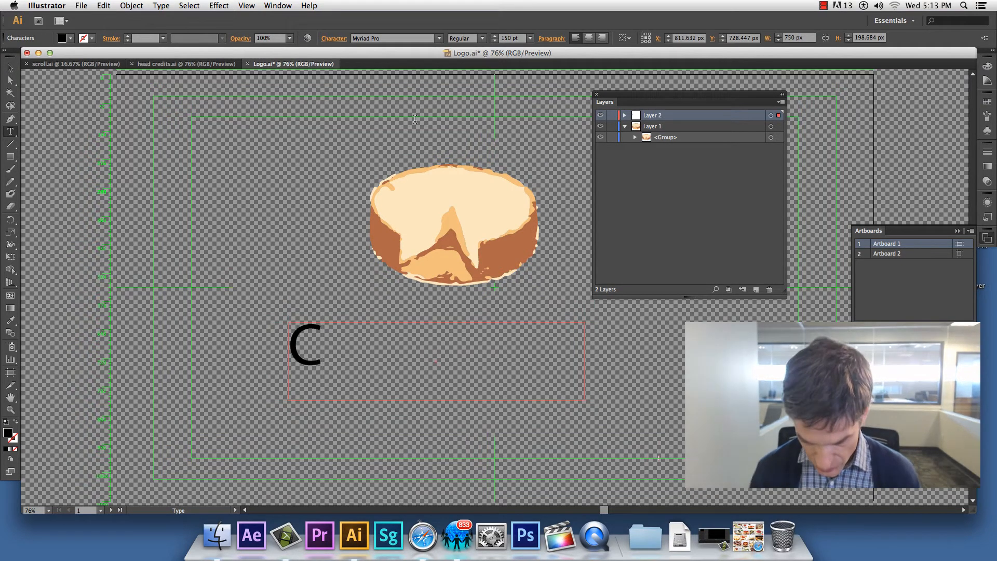
pyautogui.write('heesecake')
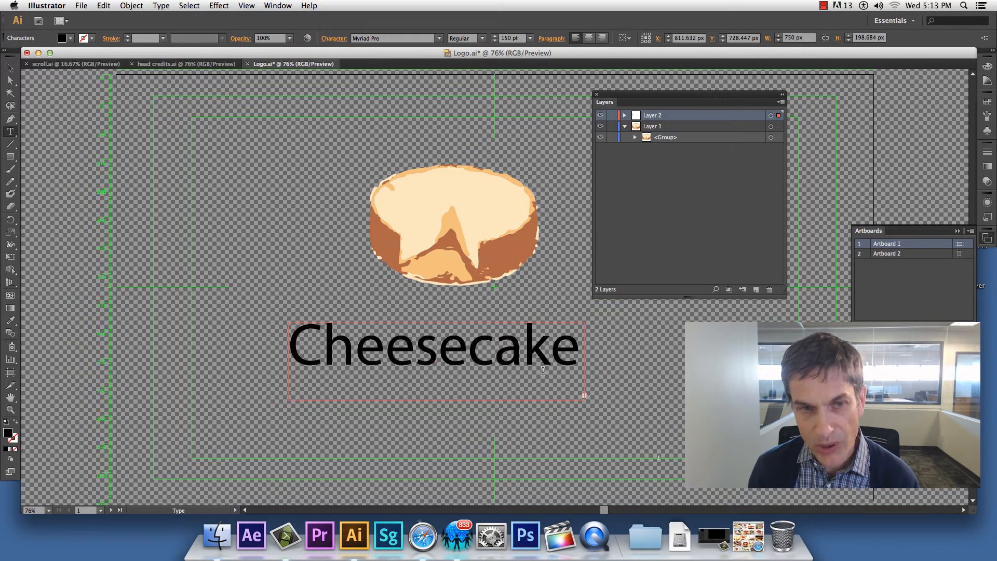
# Enlarge the Cheesecake films text box to about 1018 × 314 px so that both lines of text fit
pyautogui.click(10, 68)
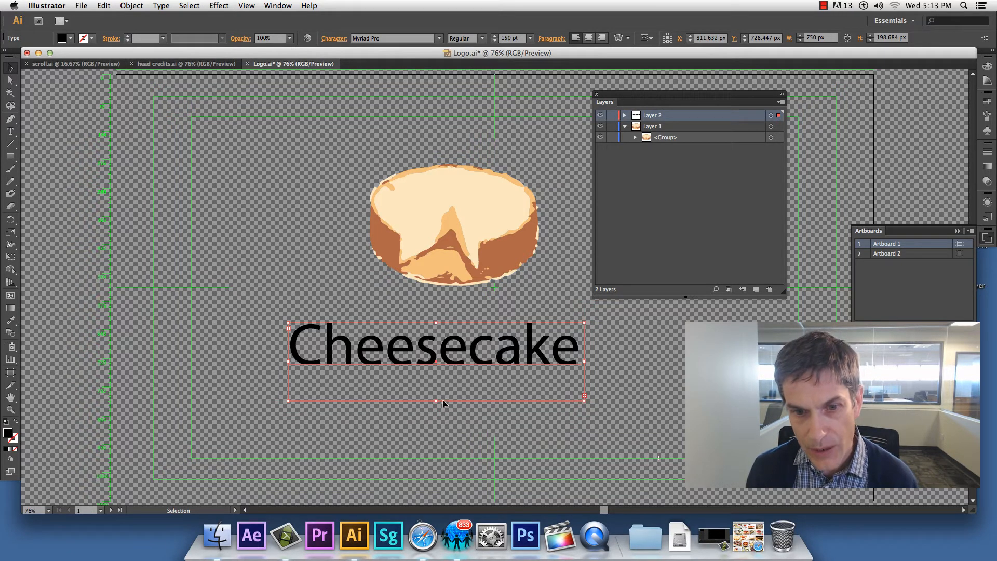
pyautogui.click(437, 459)
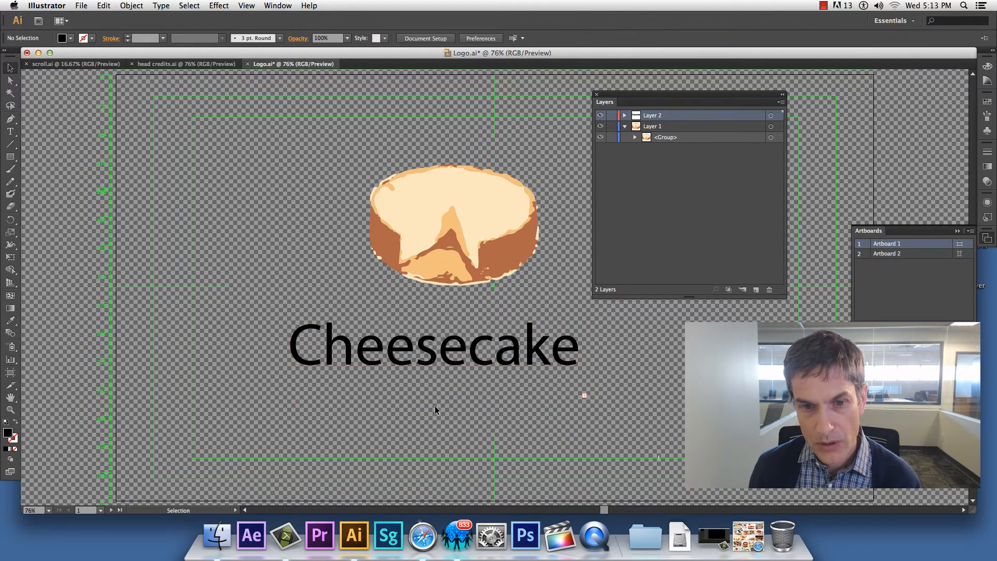
pyautogui.click(434, 400)
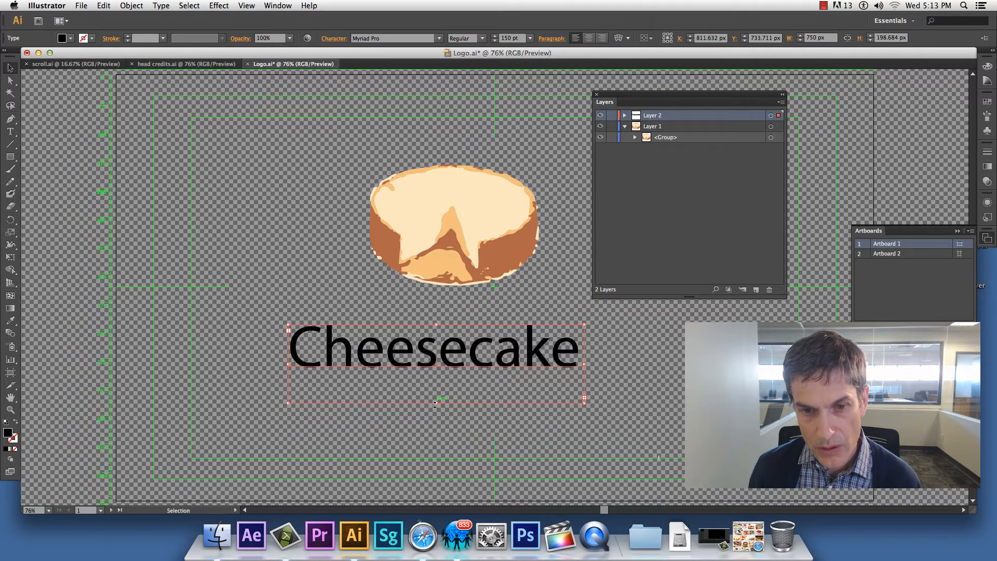
pyautogui.moveTo(435, 400); pyautogui.dragTo(438, 448)
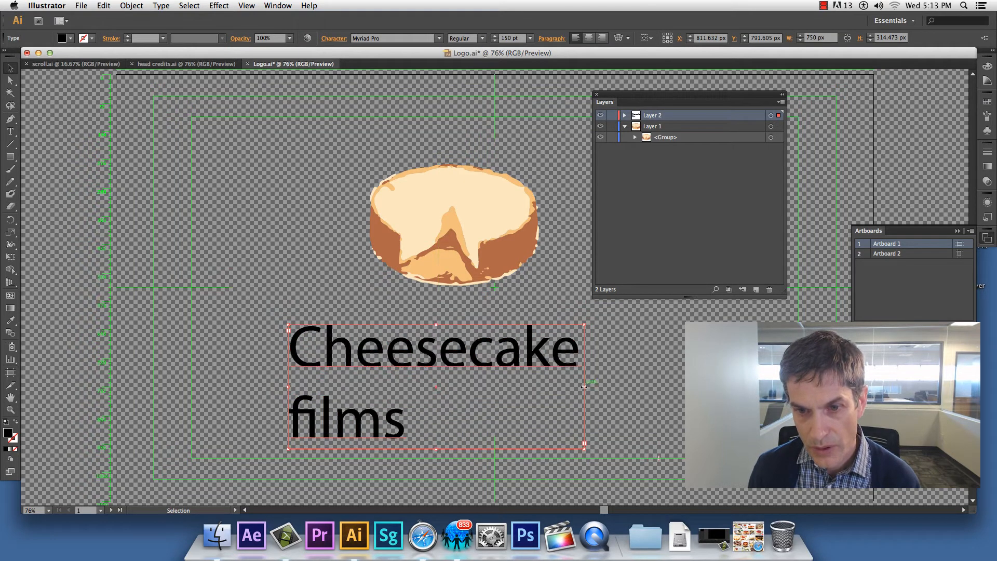
pyautogui.moveTo(585, 388); pyautogui.dragTo(683, 377)
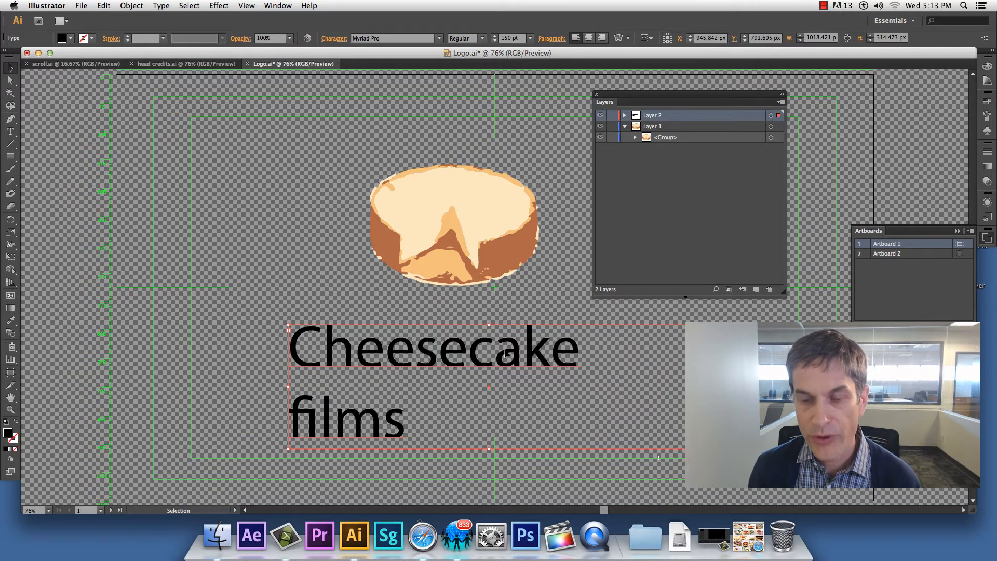
# Delete the Cheesecake films text box and the emptied Layer 2, and save Logo.ai
pyautogui.click(624, 127)
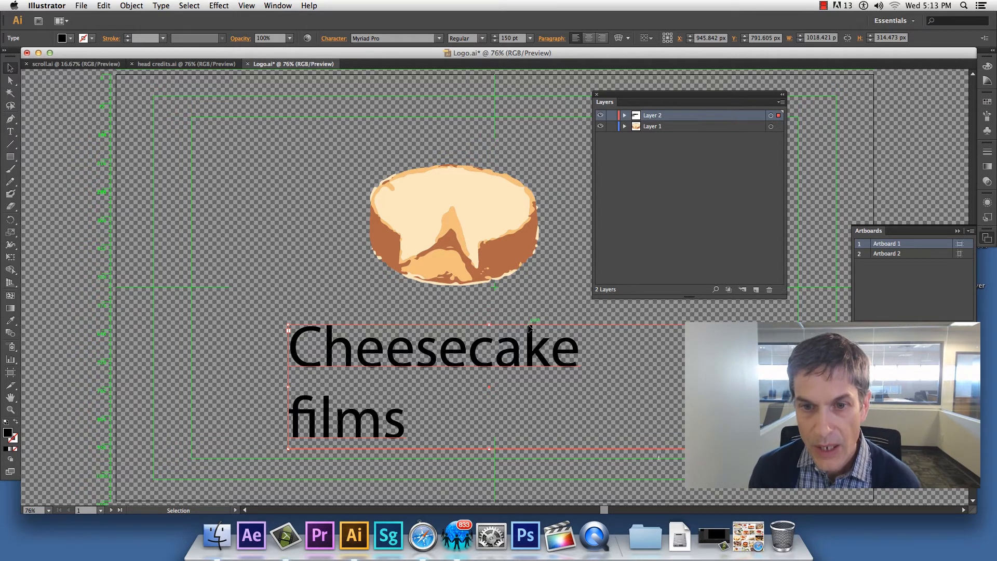
pyautogui.press('Delete')
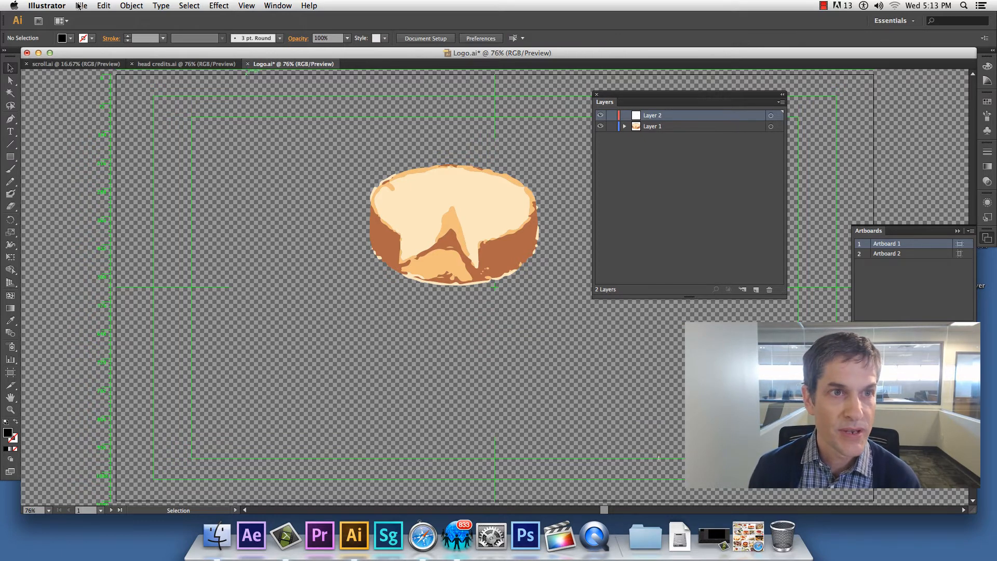
pyautogui.click(83, 6)
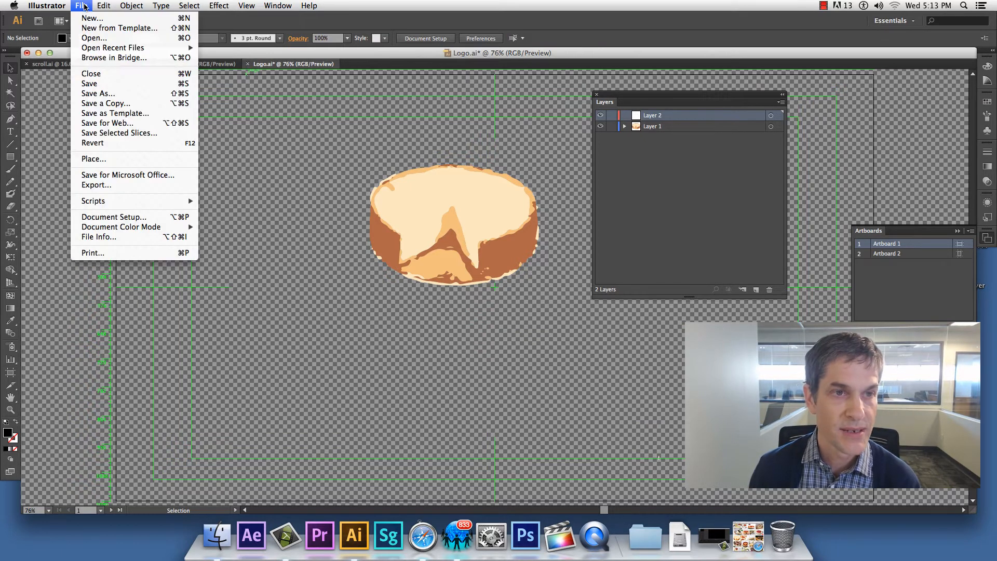
pyautogui.click(89, 84)
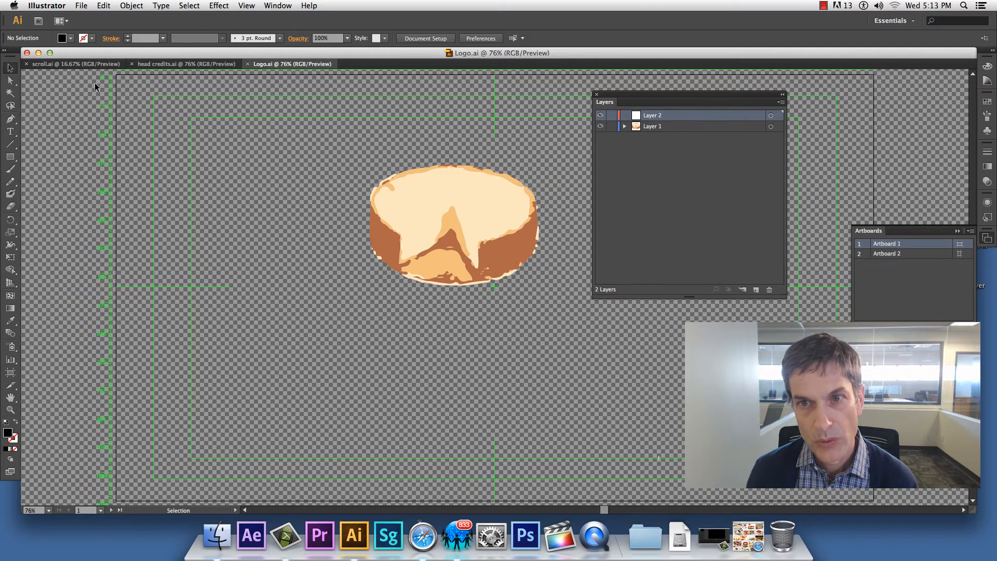
pyautogui.moveTo(692, 118); pyautogui.dragTo(767, 290)
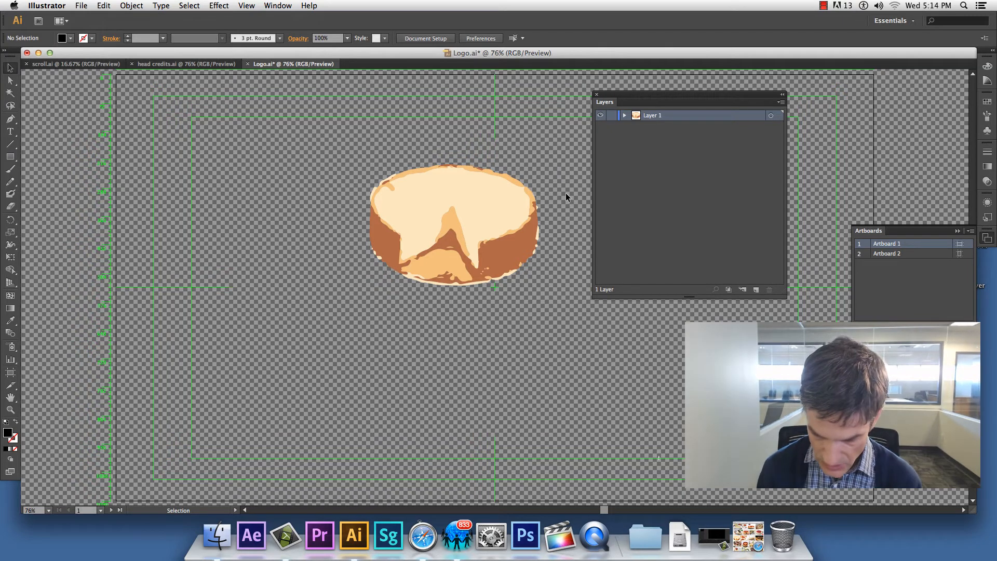
pyautogui.press('super+s')
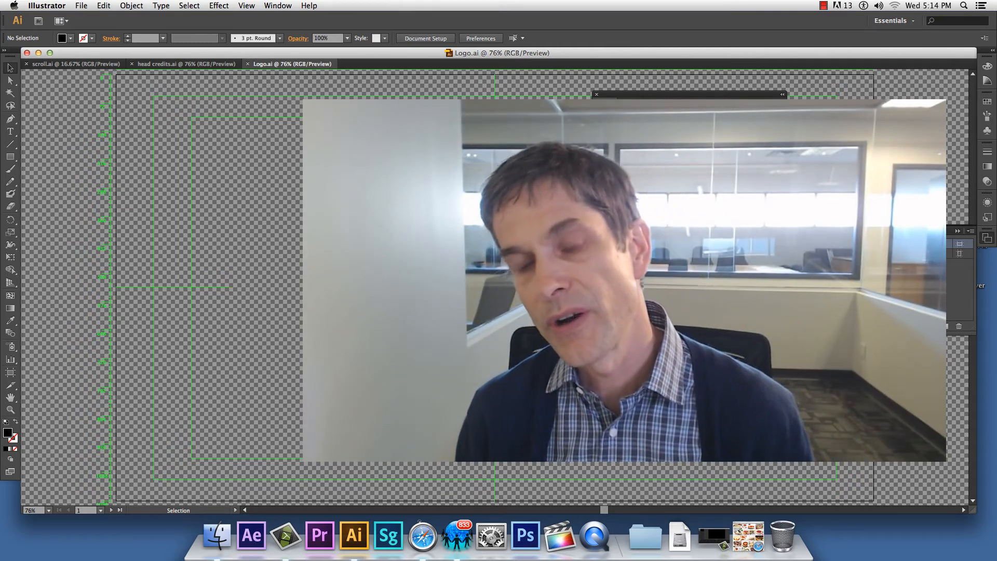
pyautogui.click(82, 6)
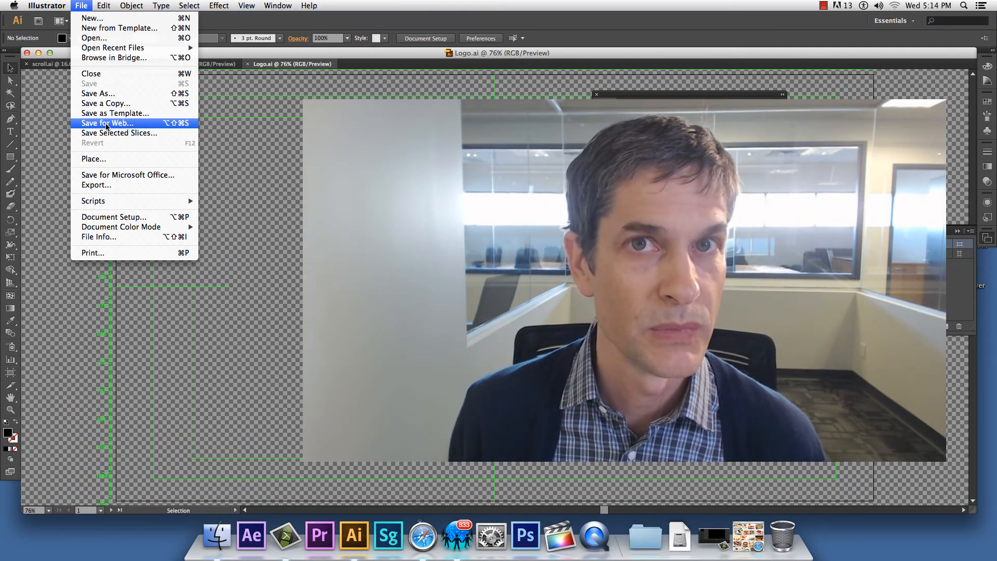
pyautogui.click(83, 6)
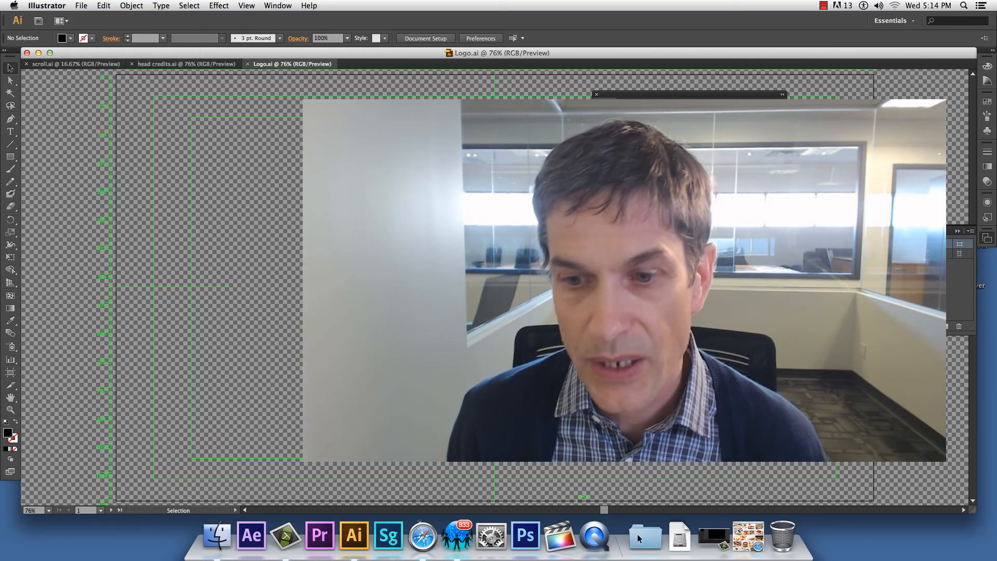
# Switch to Safari by restoring its minimized cheesecake image search window, and move that window down over the Illustrator artboard
pyautogui.click(749, 535)
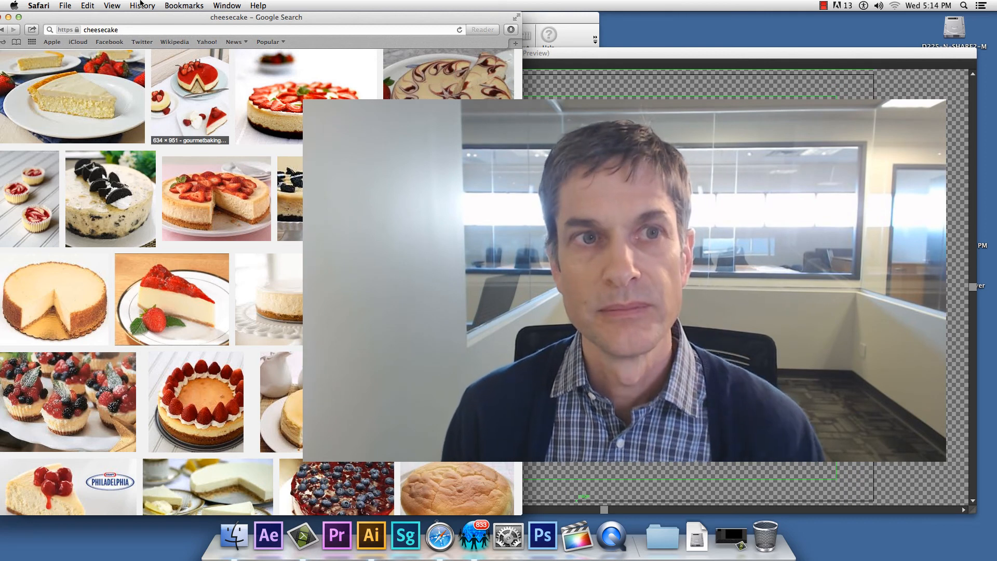
pyautogui.moveTo(143, 14); pyautogui.dragTo(371, 122)
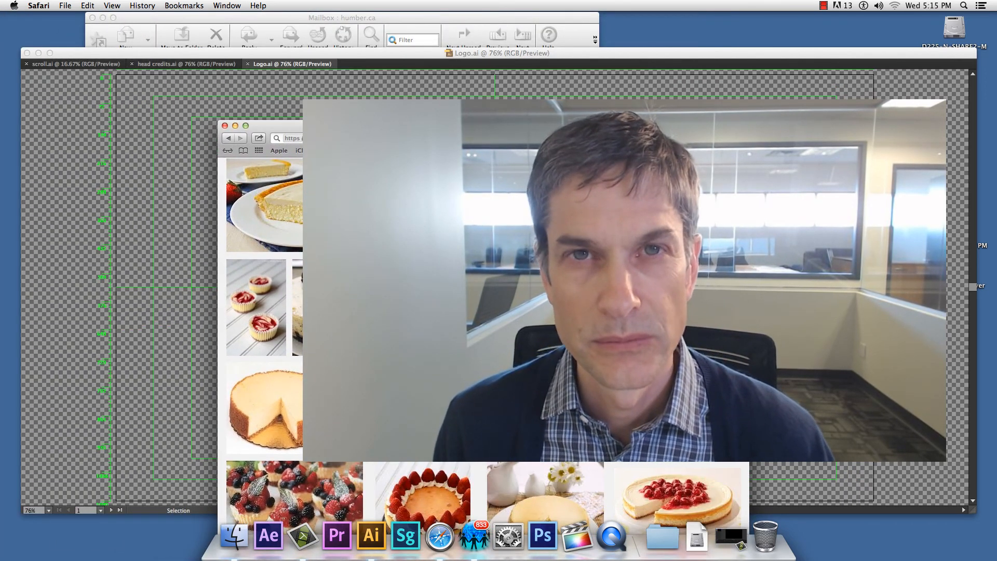